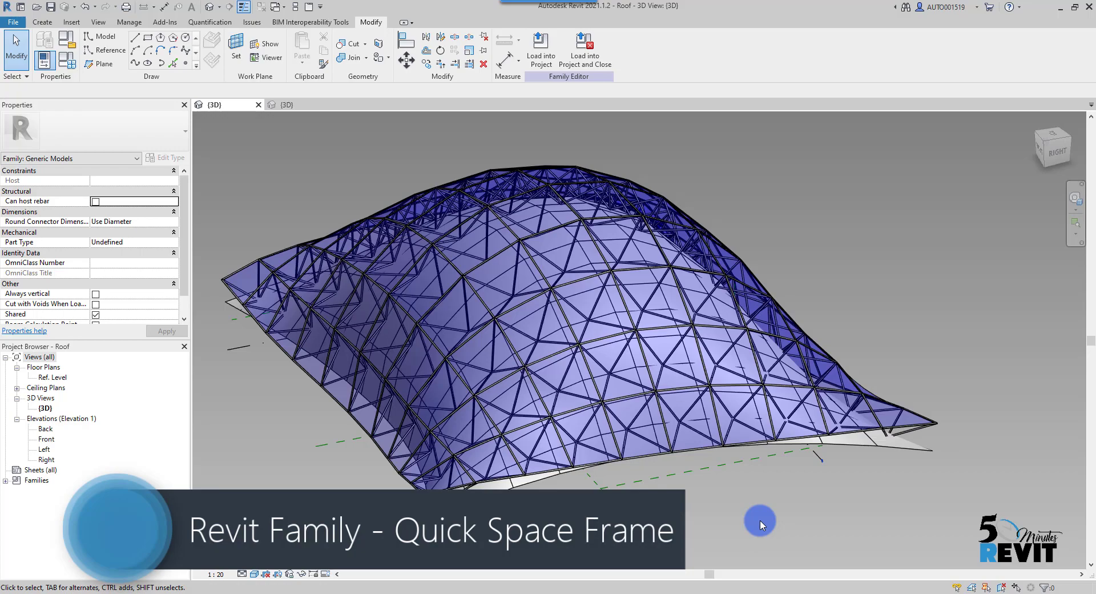
Orbit and zoom toward the lower roof, then select a single triangulated curtain panel.
middle_click_drag(747, 526, 323, 191, "shift")
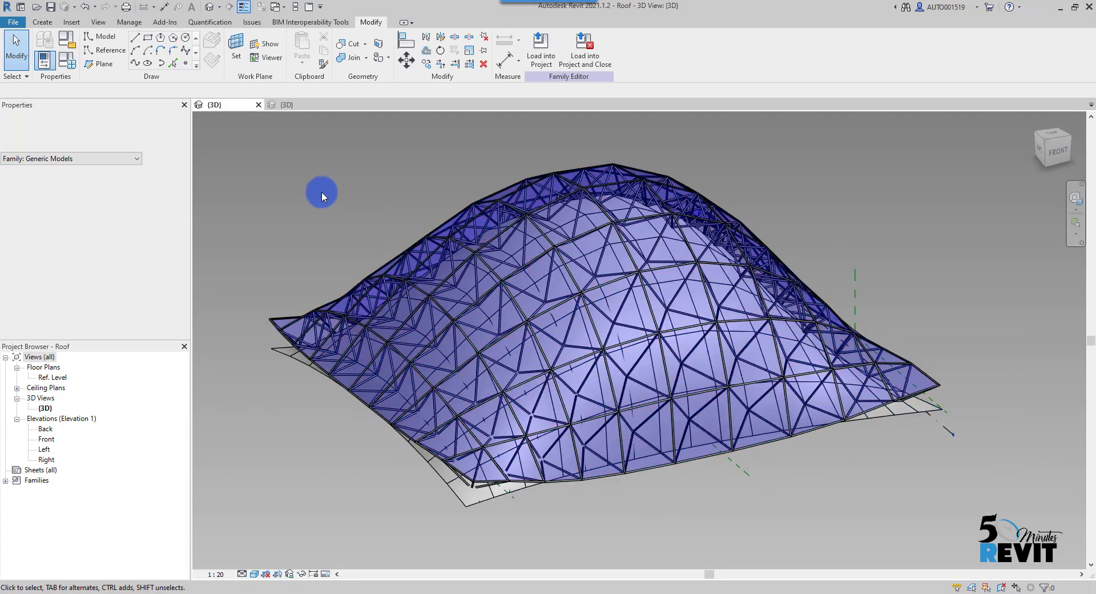
scroll(648, 501, "up", 4)
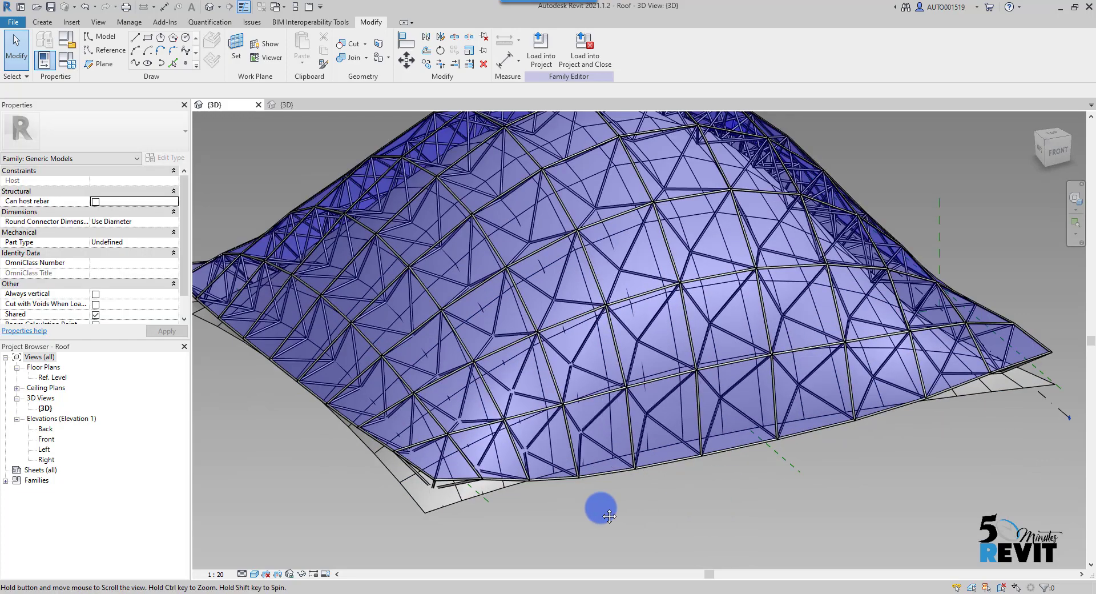
middle_click_drag(641, 516, 702, 510)
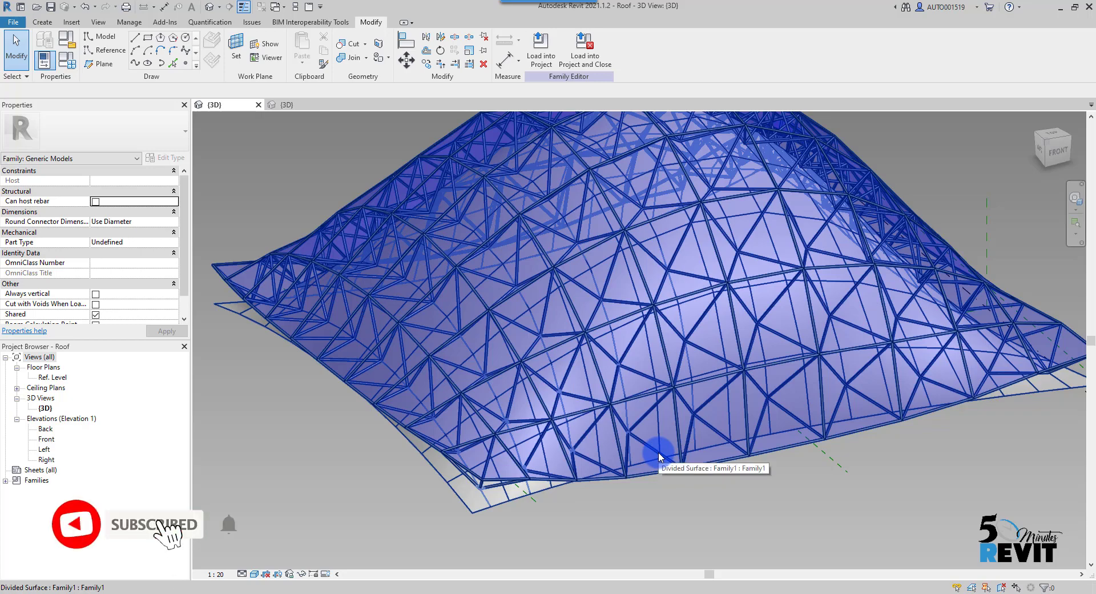
key("Tab")
left_click(658, 451)
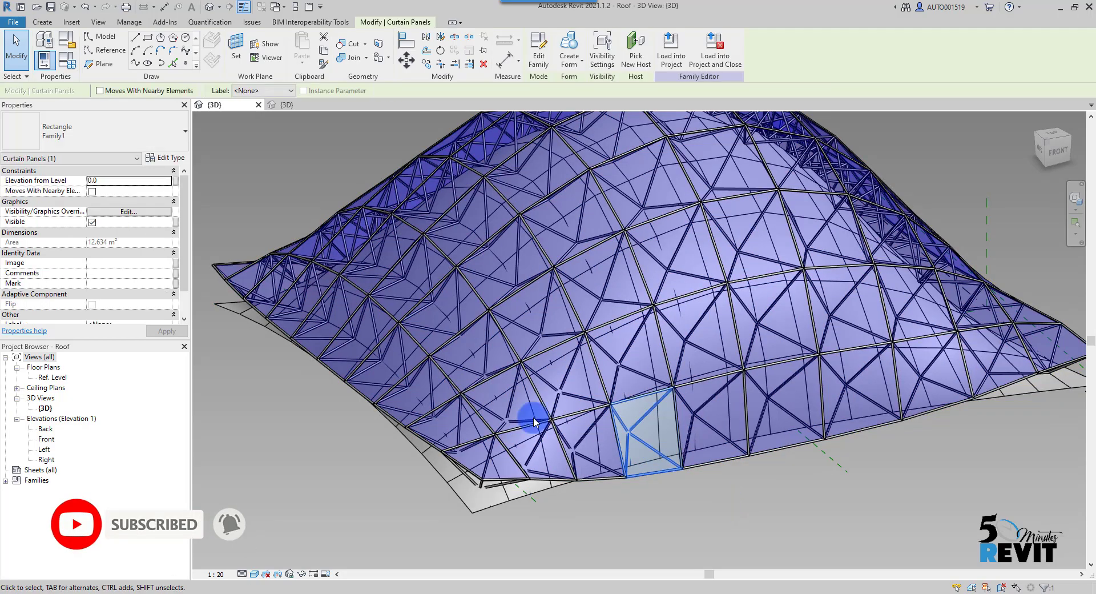
Set the roof's divided surface to _No Pattern, leaving its bare 10 × 10 grid.
left_click(98, 135)
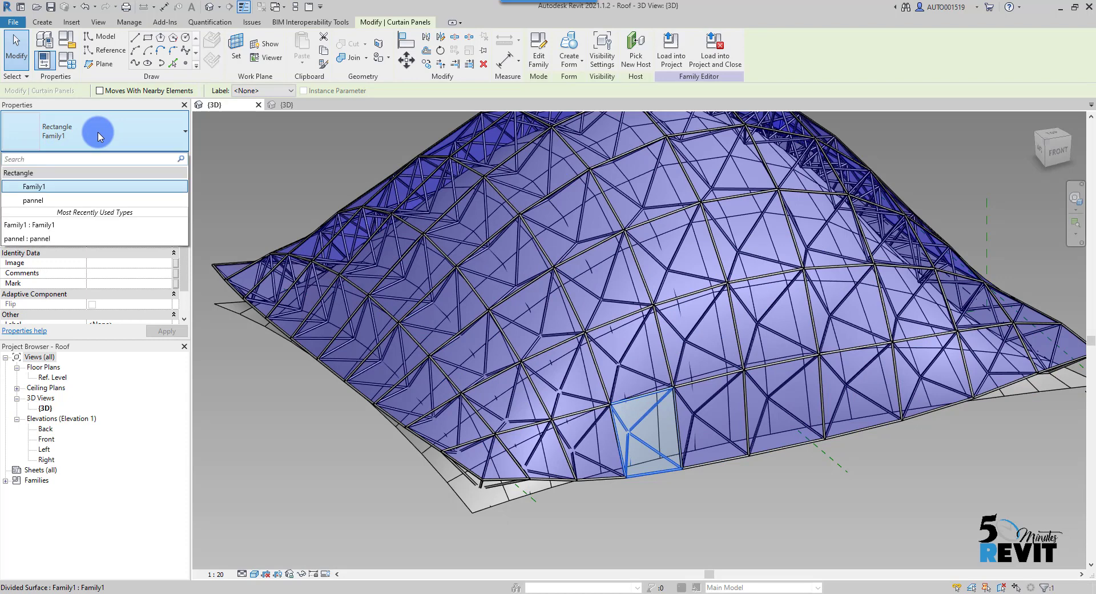
left_click(329, 481)
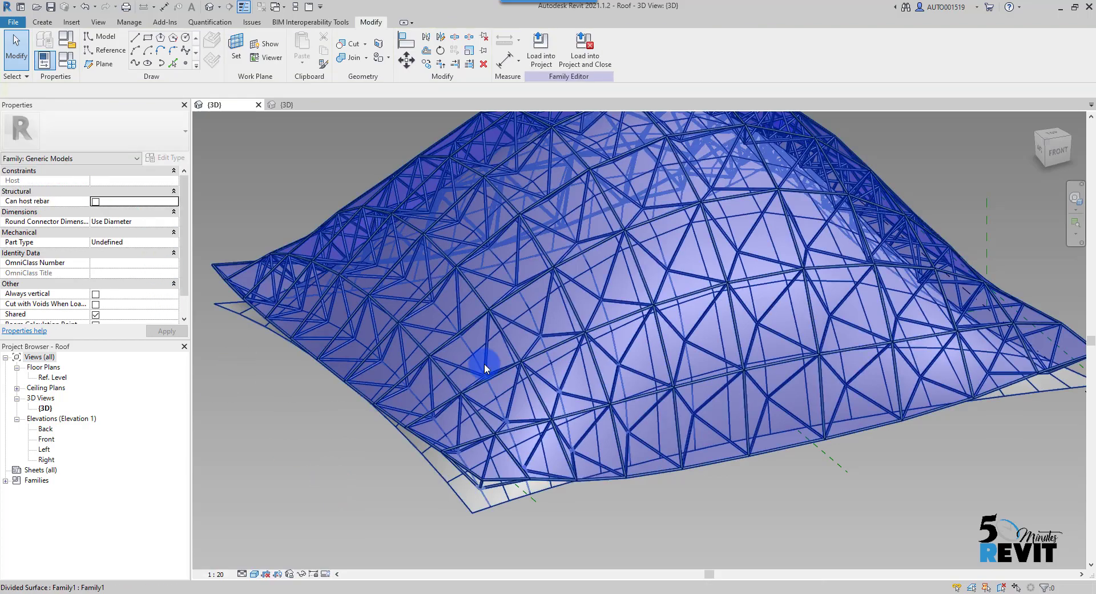
left_click(308, 274)
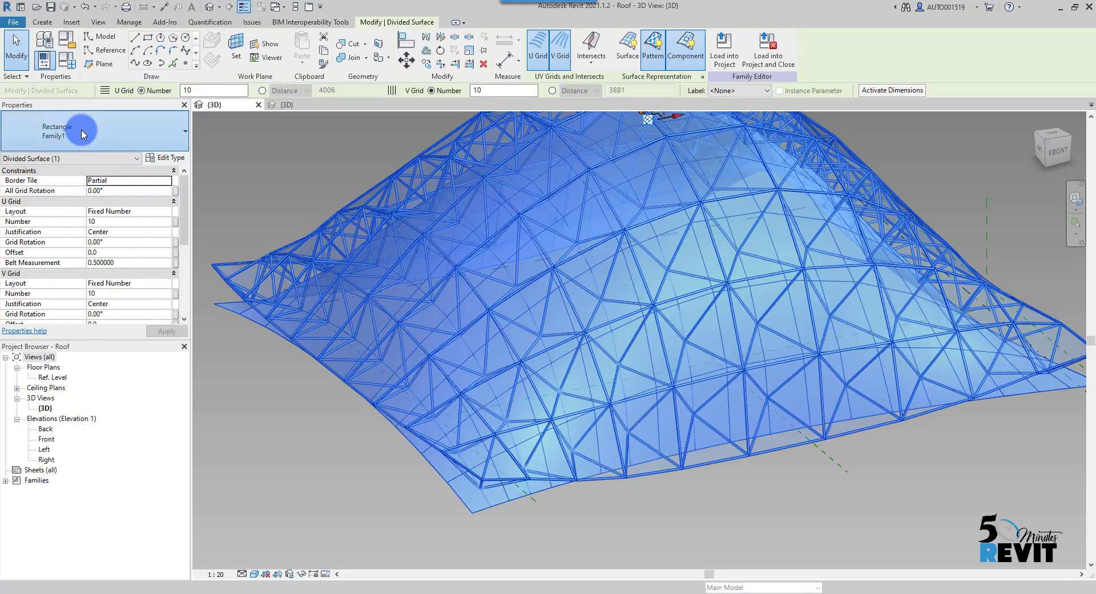
left_click(83, 135)
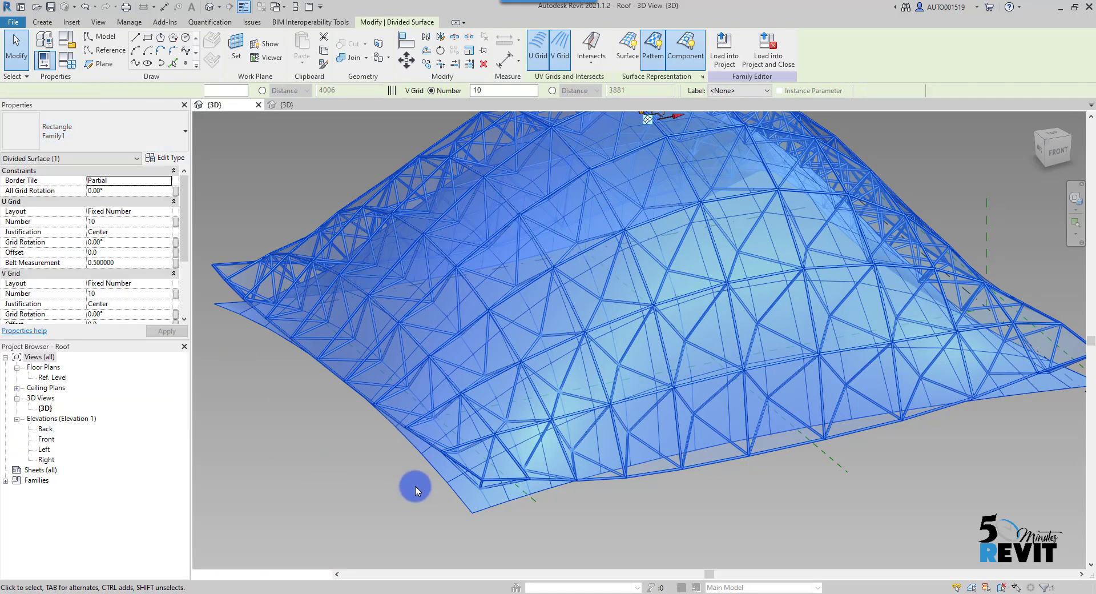
middle_click_drag(514, 457, 451, 475, "shift")
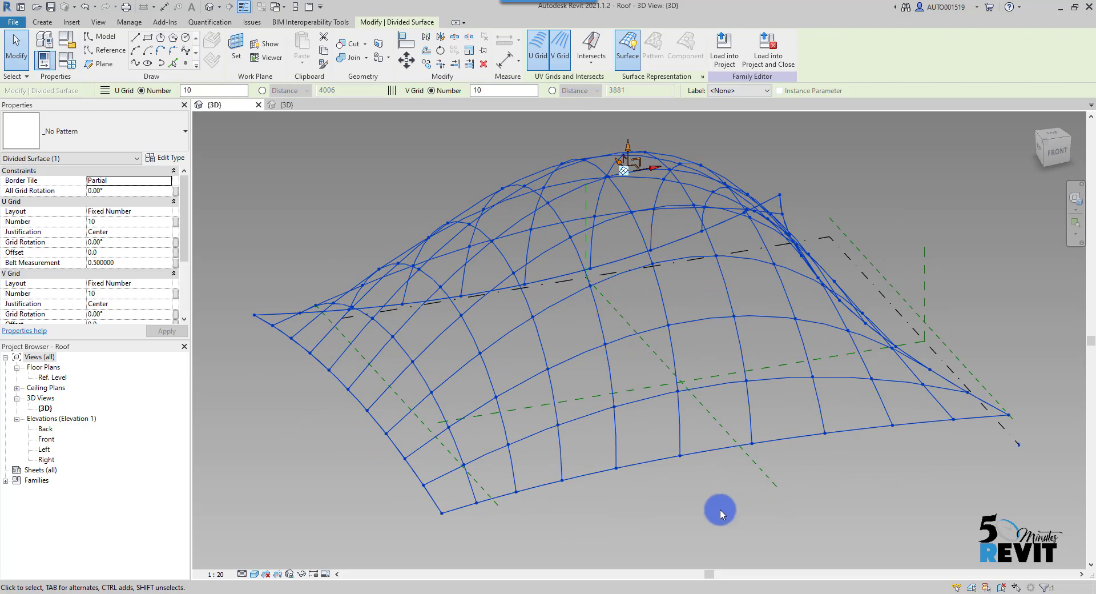
left_click(844, 501)
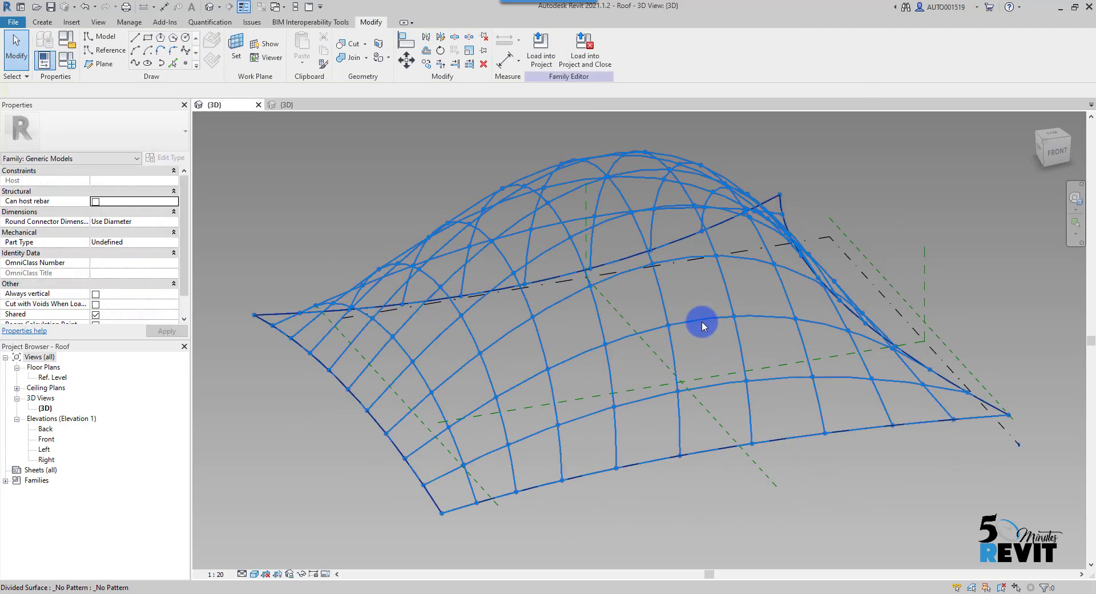
left_click(733, 457)
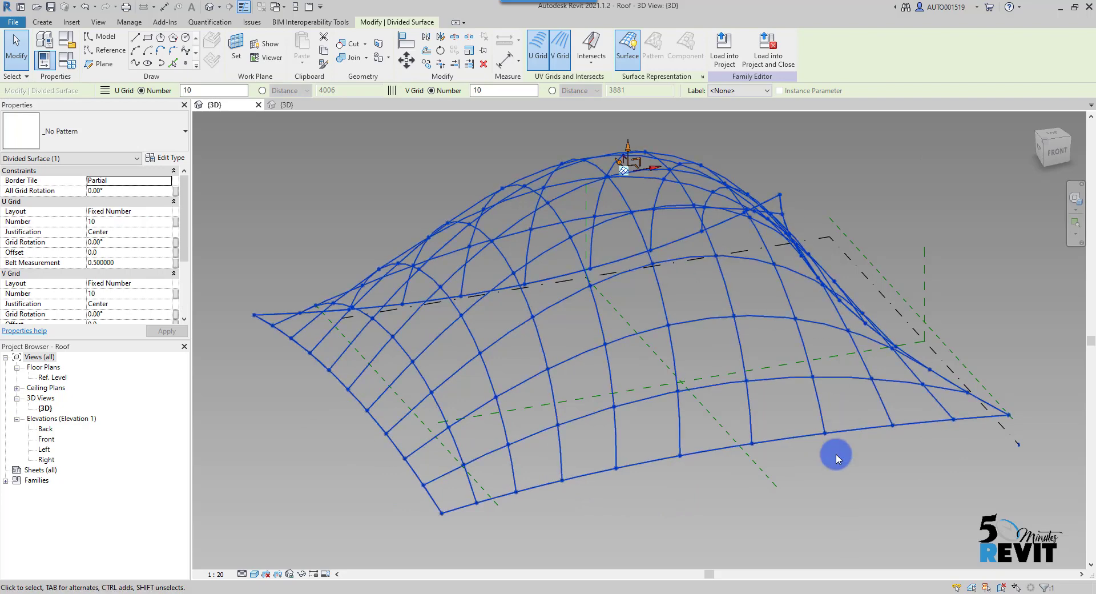
left_click(627, 47)
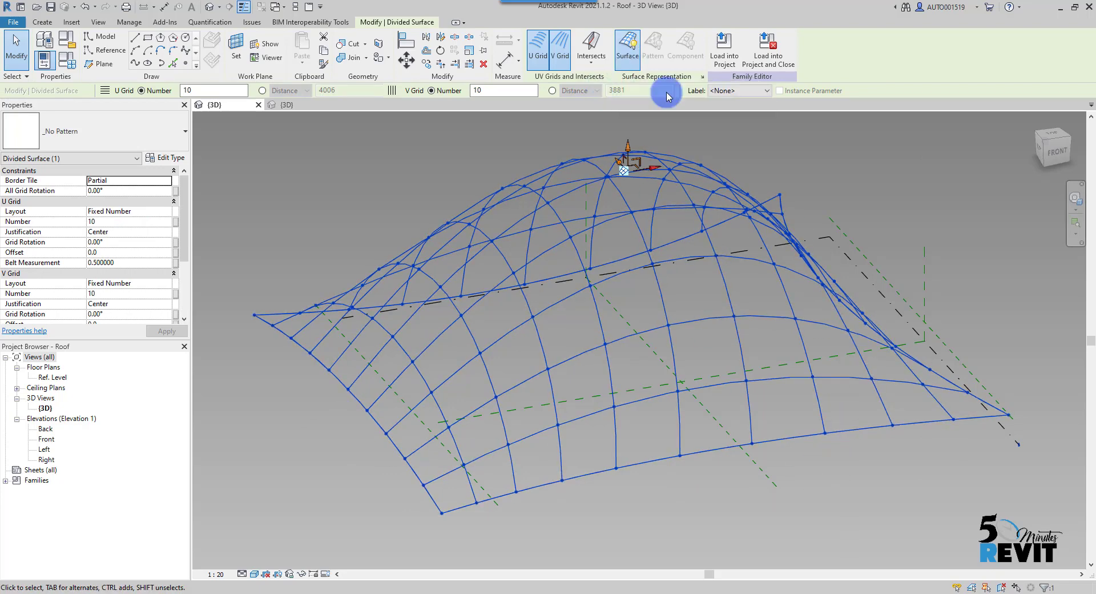
middle_click_drag(822, 456, 823, 486, "shift")
key("Escape")
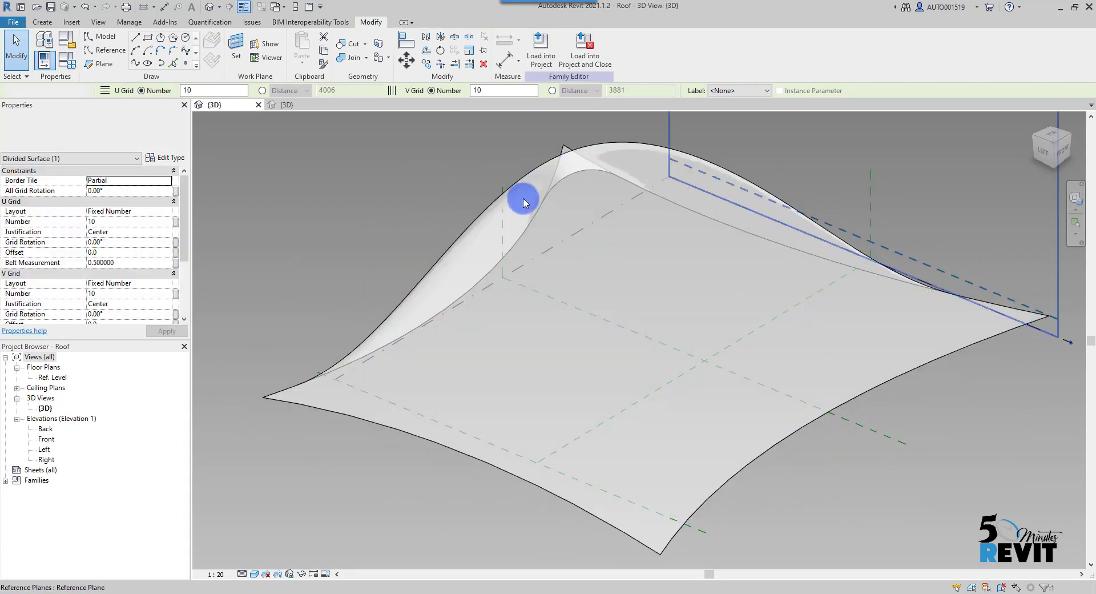
middle_click_drag(844, 499, 679, 485, "shift")
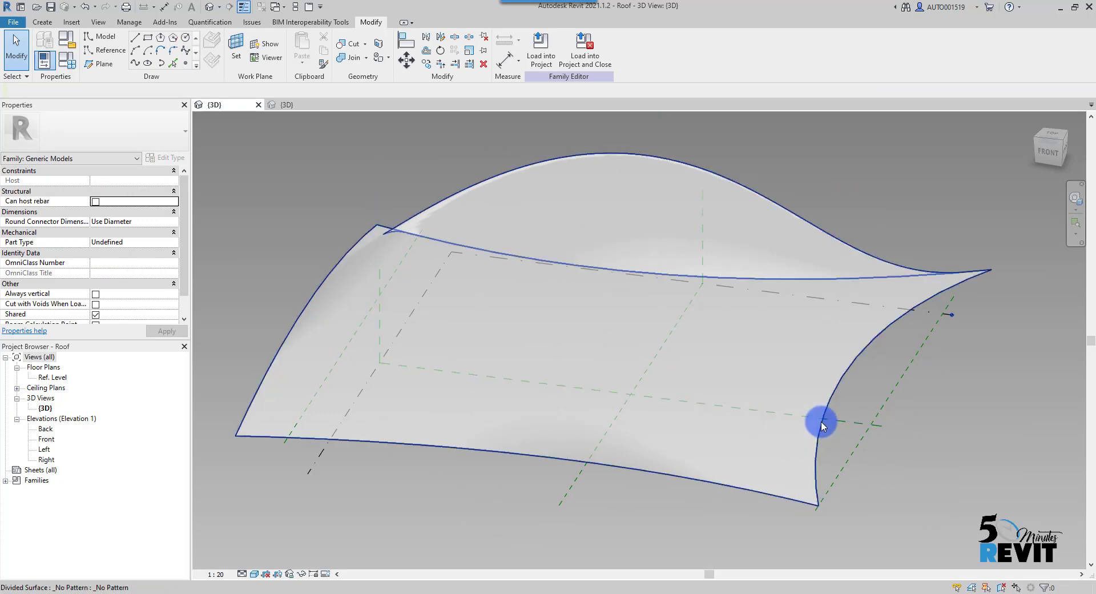
left_click(798, 406)
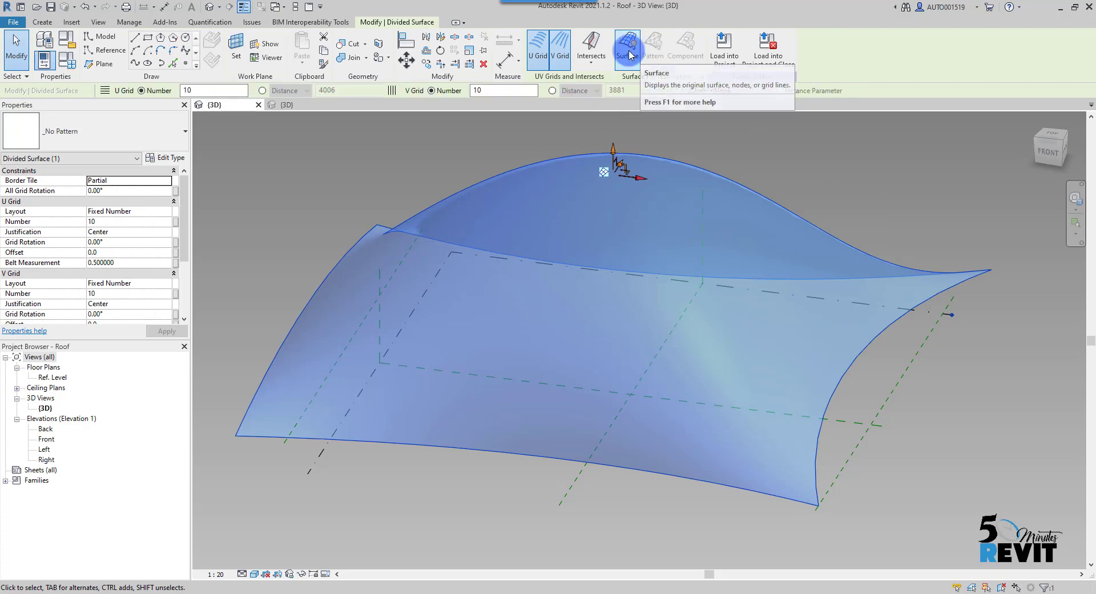
left_click(627, 44)
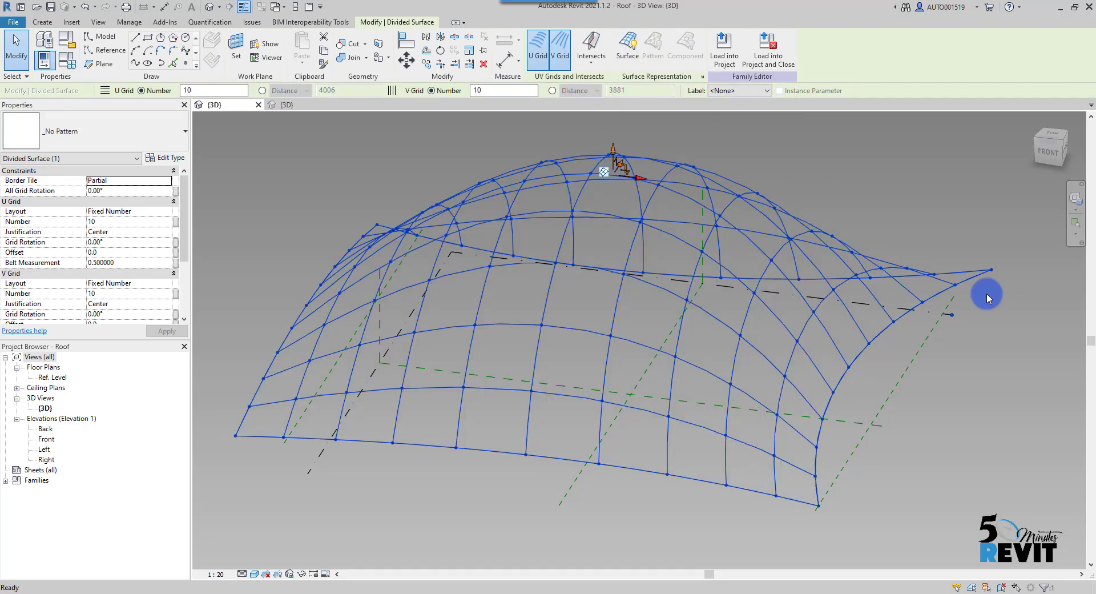
Apply the Rectangle: Family1 pattern to the roof's divided surface.
left_click(155, 129)
scroll(72, 363, "down", 5)
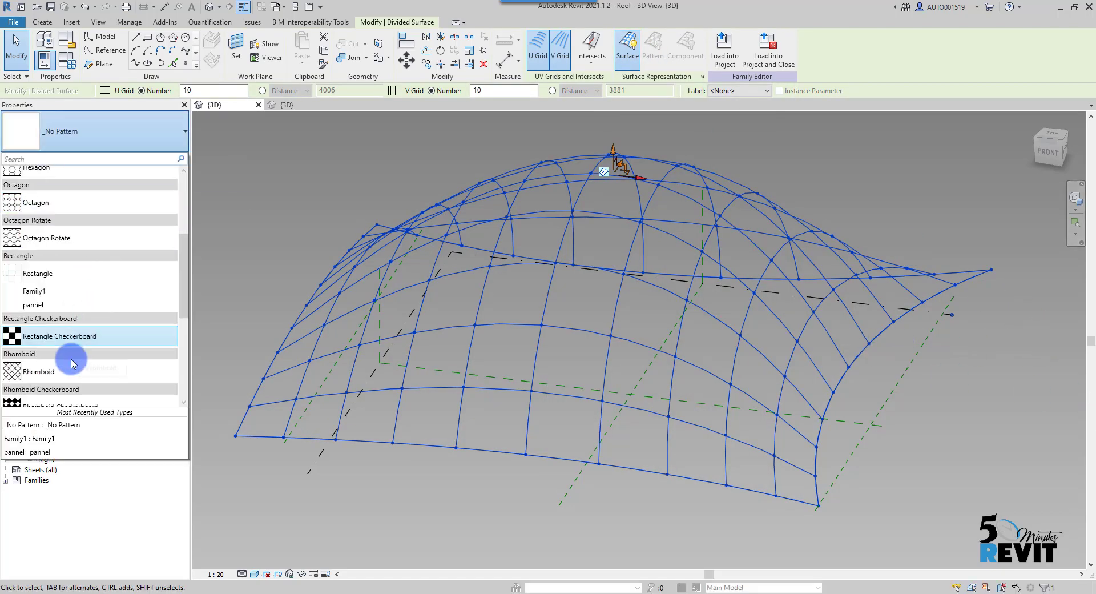
left_click(36, 291)
Orbit the roof to view it from the left and select one triangulated panel.
middle_click_drag(709, 487, 530, 348, "shift")
left_click(526, 494)
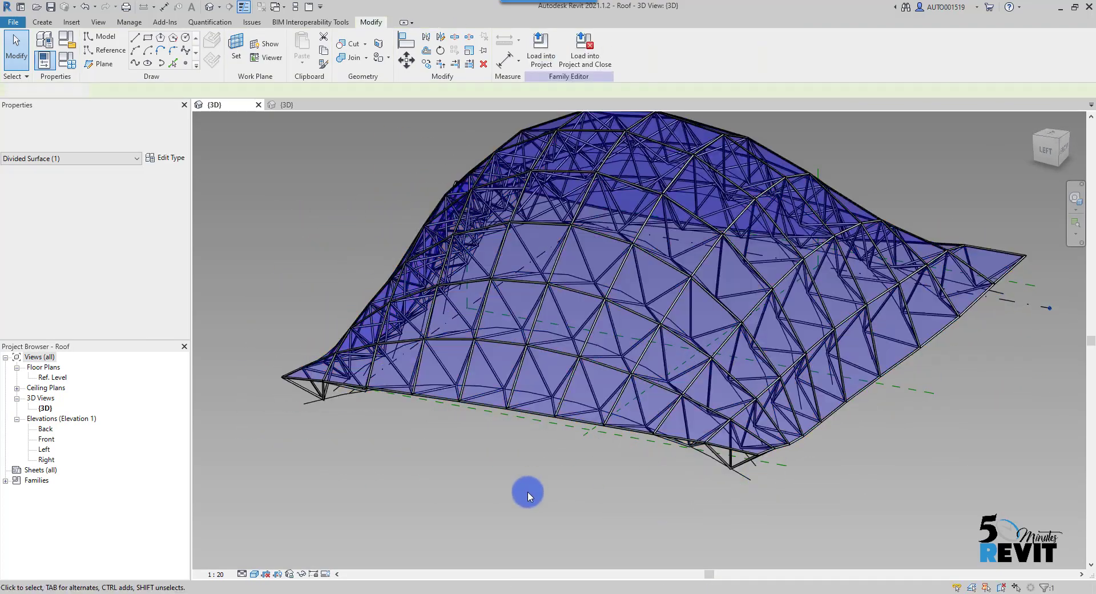
middle_click_drag(563, 504, 765, 515, "shift")
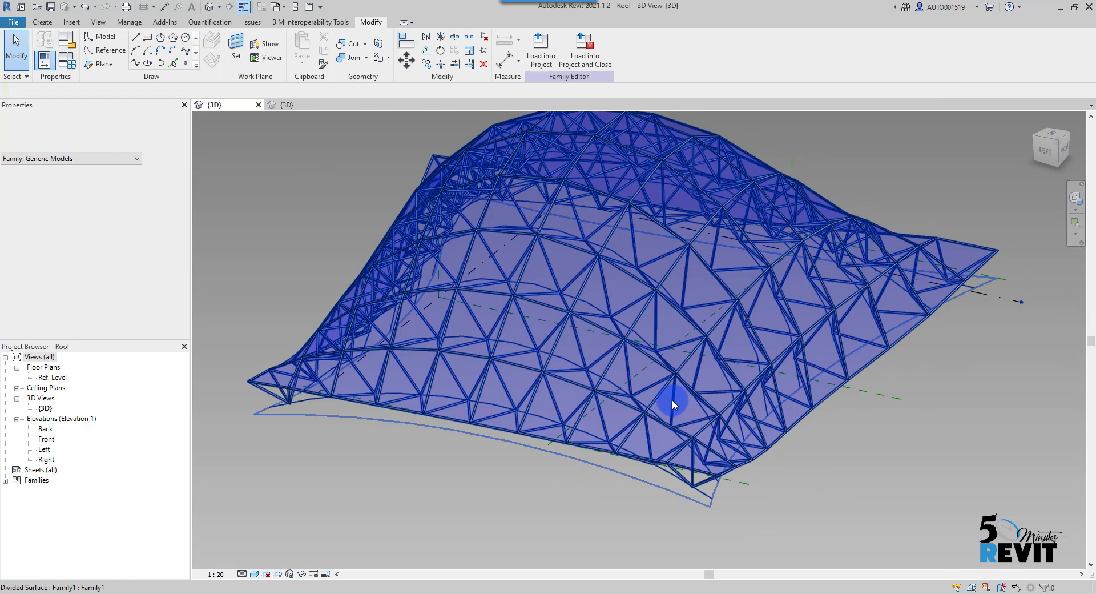
left_click(673, 399)
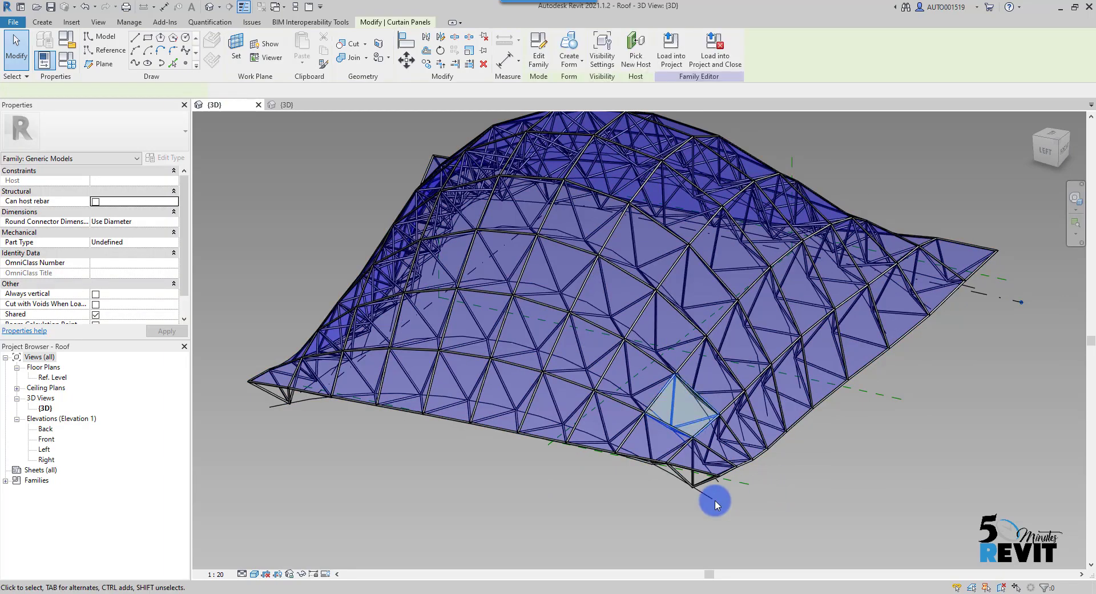
Open the panel's Family1 family for editing and orbit it to view from behind.
double_click(775, 388)
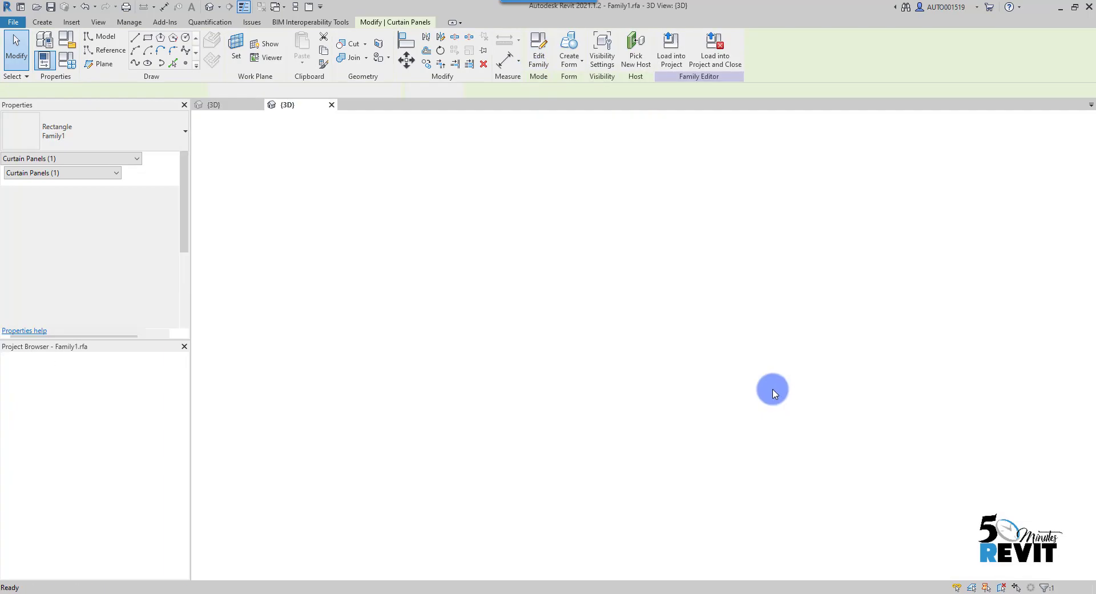
middle_click_drag(651, 423, 849, 473, "shift")
middle_click_drag(491, 303, 508, 313)
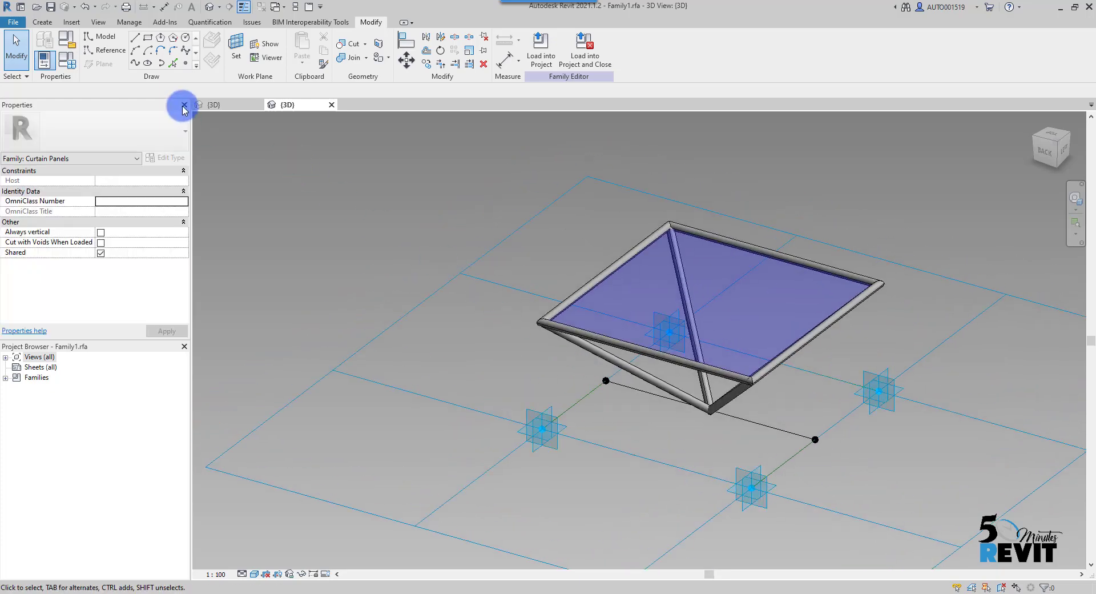
Close Family1 without saving changes, then close the Roof file.
left_click(331, 105)
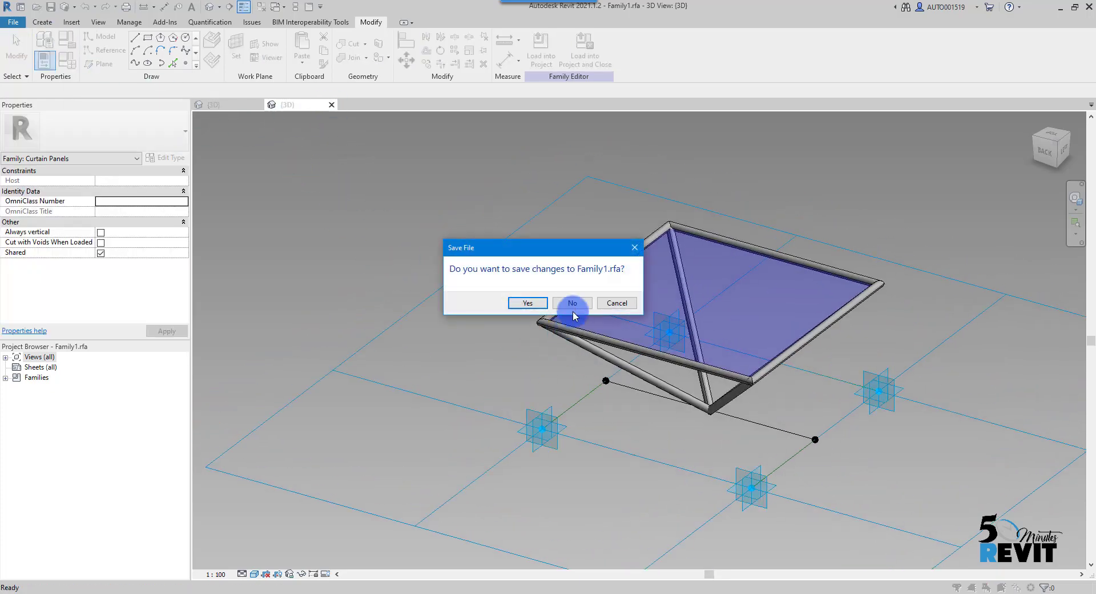
left_click(524, 299)
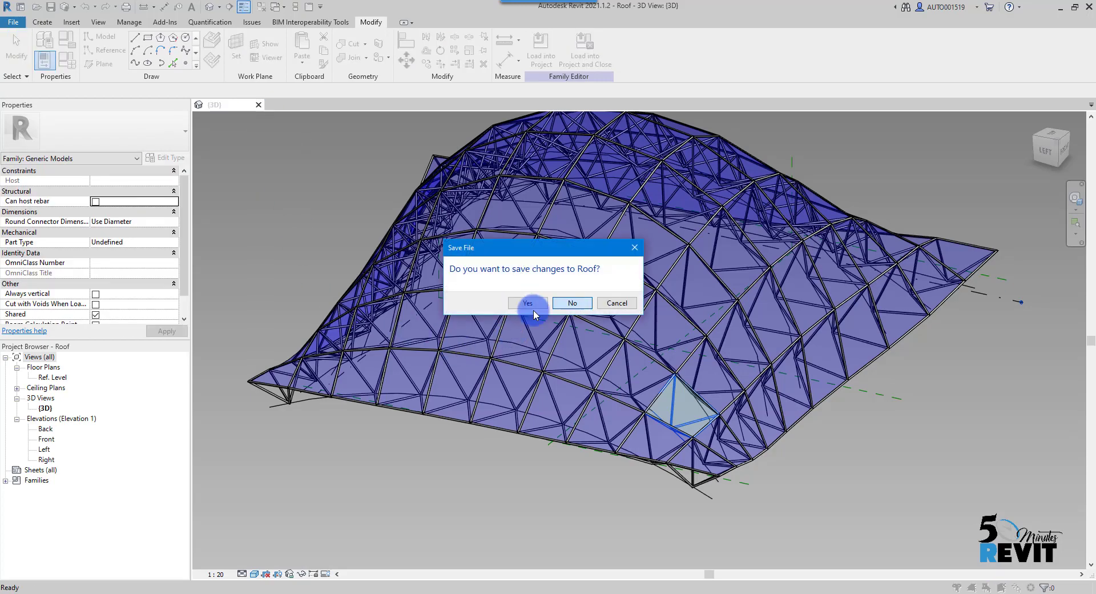
left_click(569, 305)
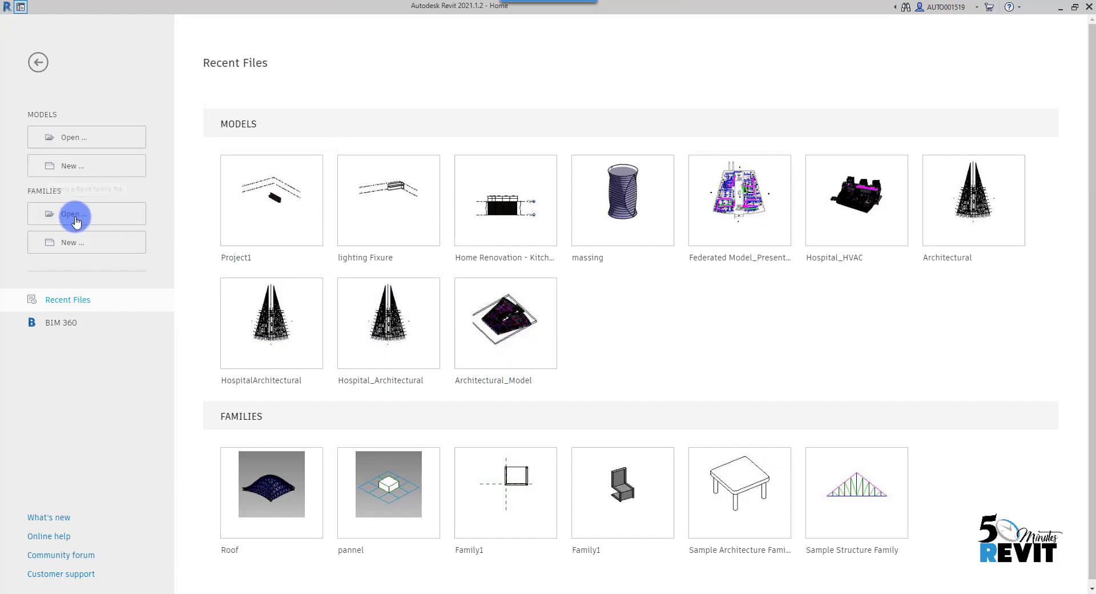
Create a new family from the English Metric Curtain Panel Pattern Based.rft template.
left_click(78, 246)
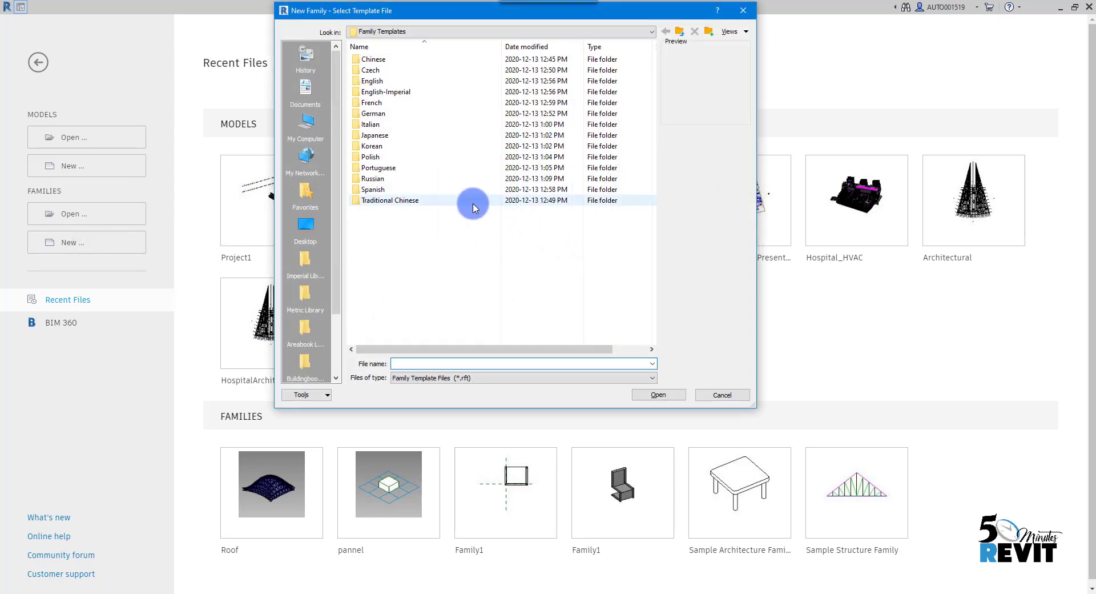
double_click(379, 75)
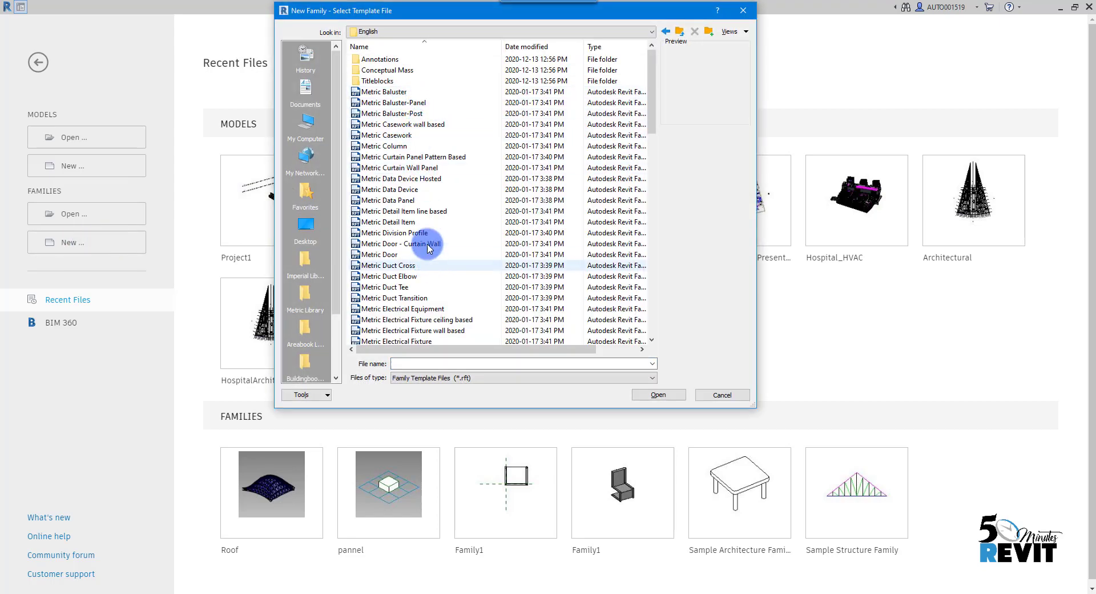
scroll(431, 299, "down", 3)
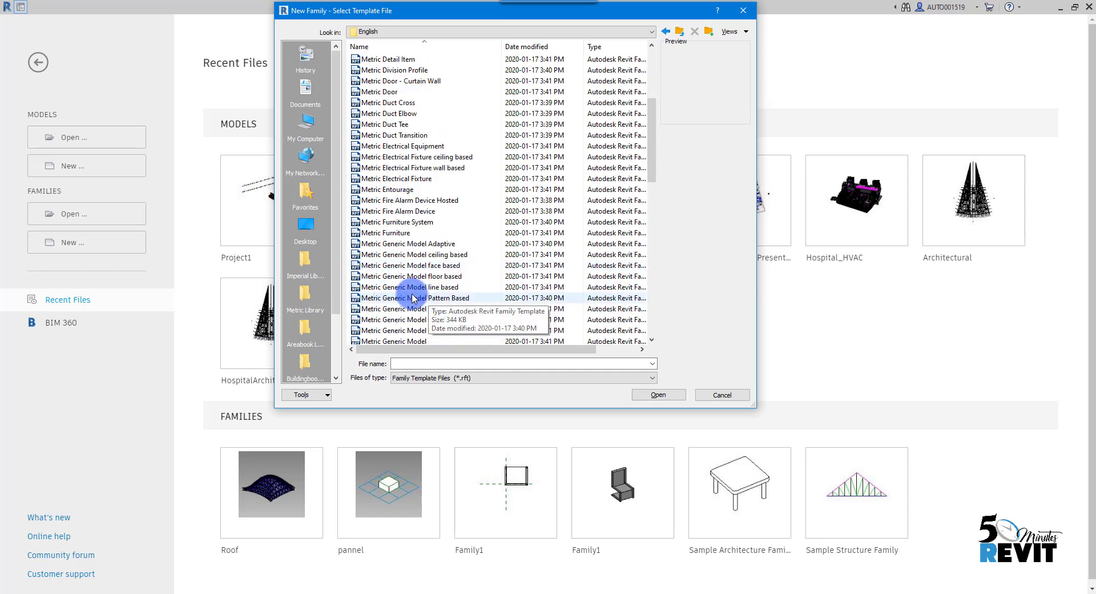
scroll(423, 294, "down", 3)
scroll(442, 262, "up", 3)
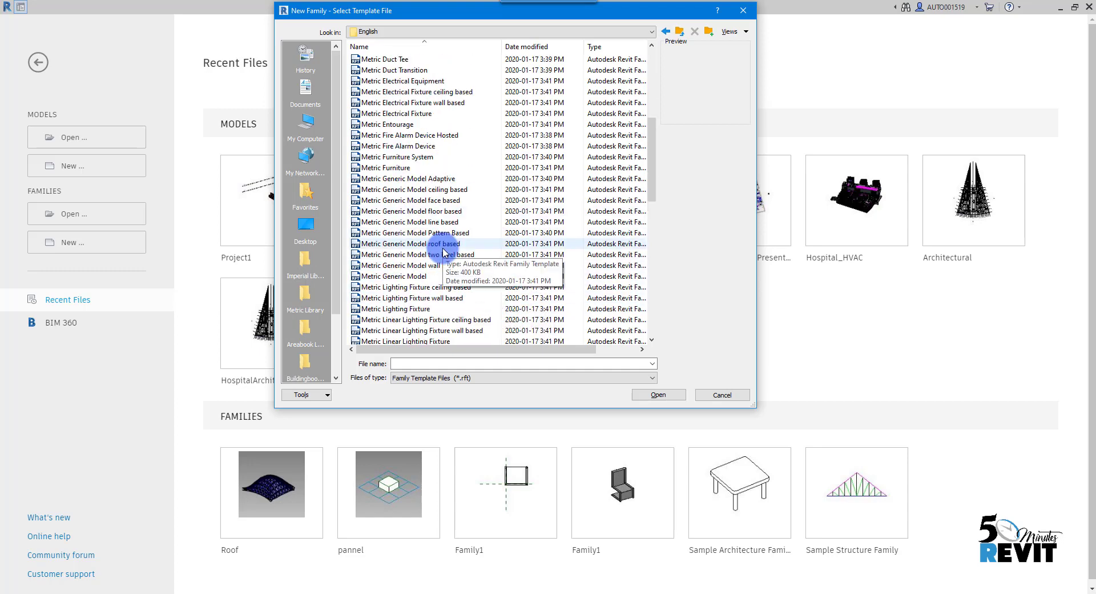
scroll(445, 253, "up", 2)
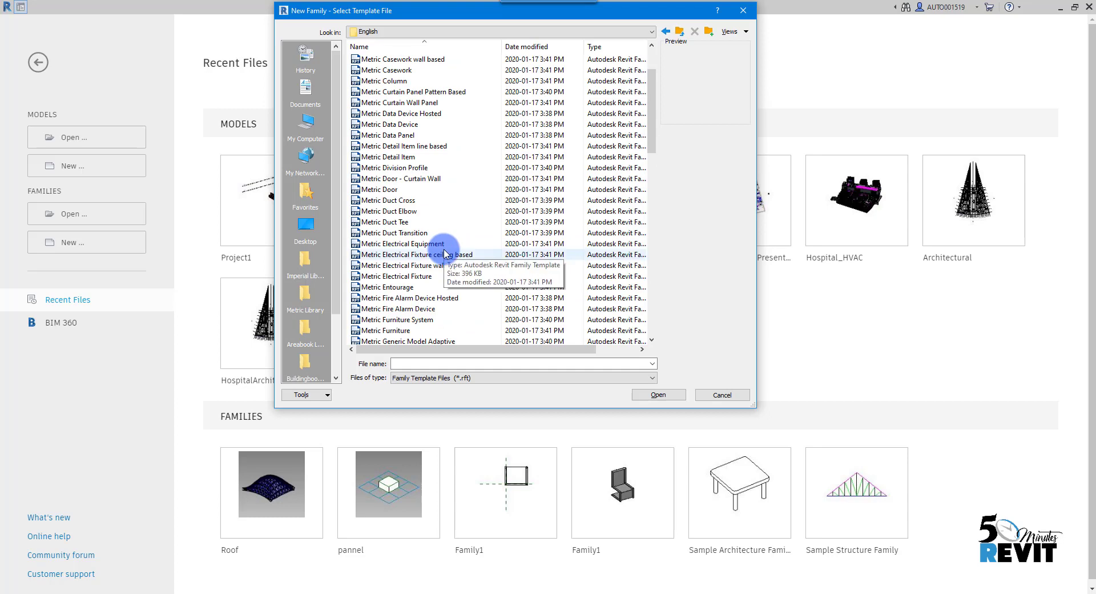
left_click(444, 93)
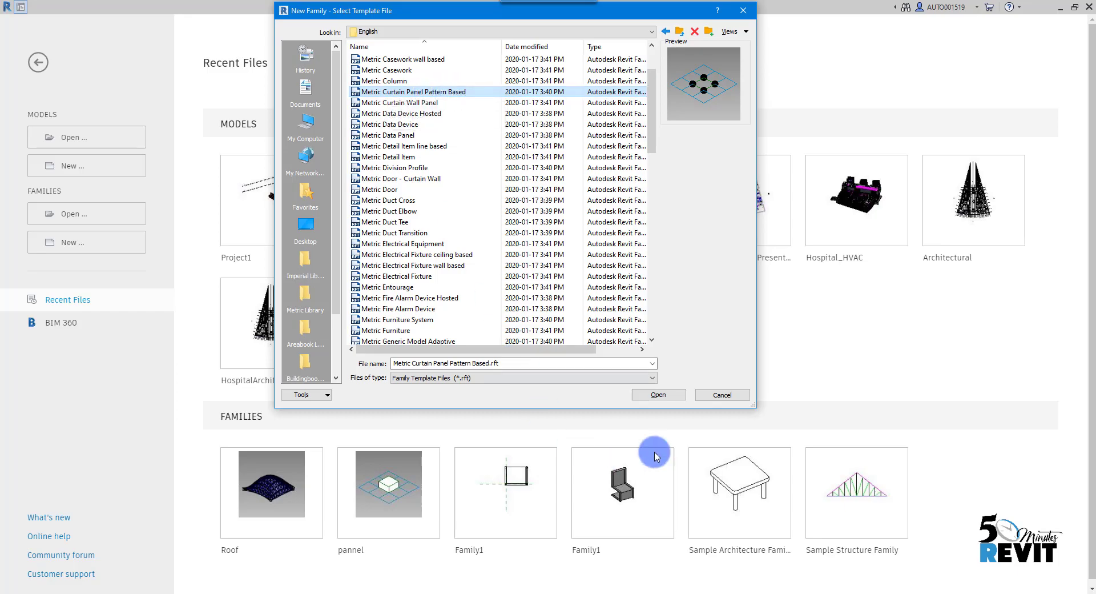
left_click(658, 395)
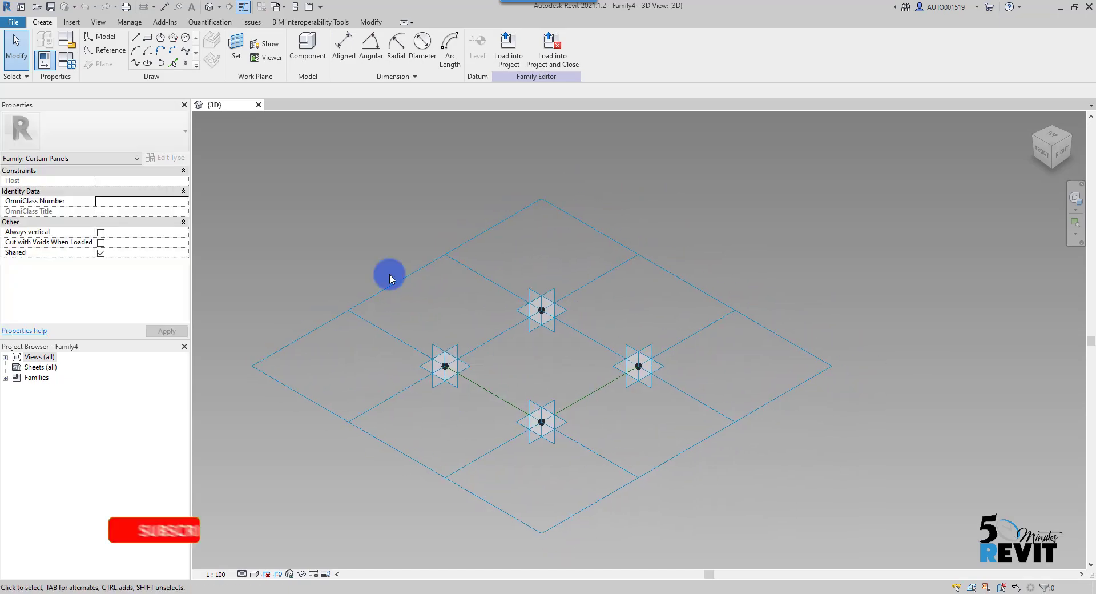
Place reference points hosted on the first two adaptive points' work planes.
scroll(455, 403, "up", 2)
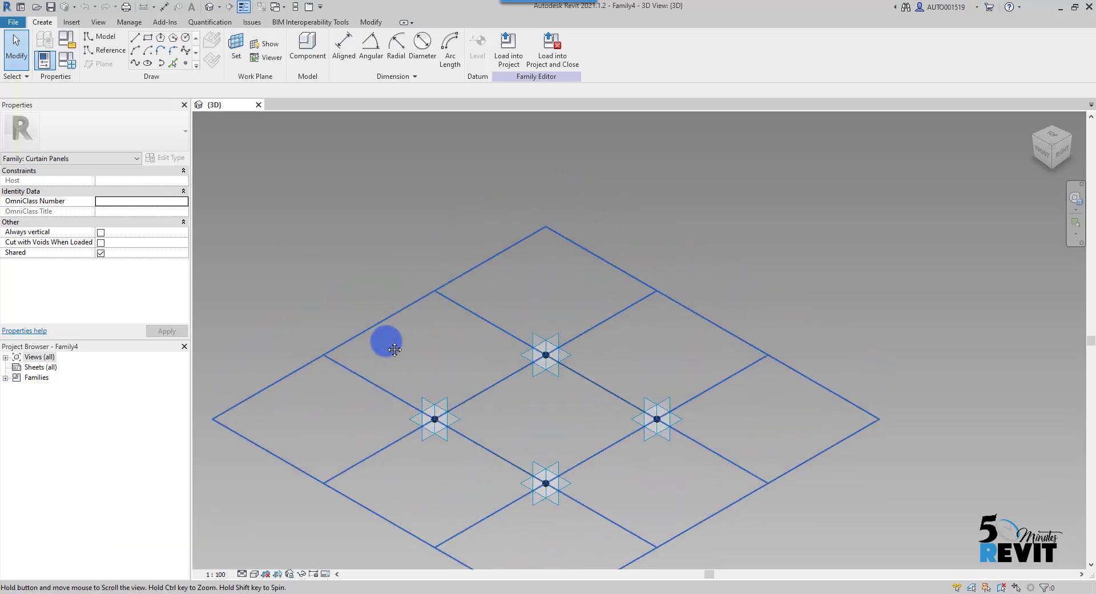
middle_click_drag(387, 325, 367, 252)
left_click(186, 66)
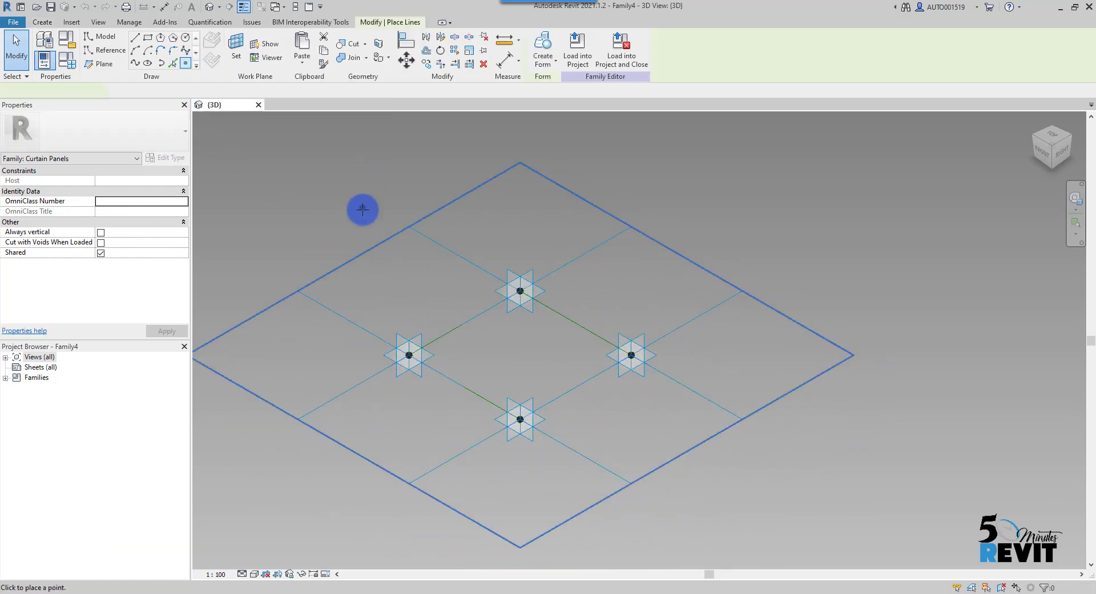
scroll(413, 442, "up", 4)
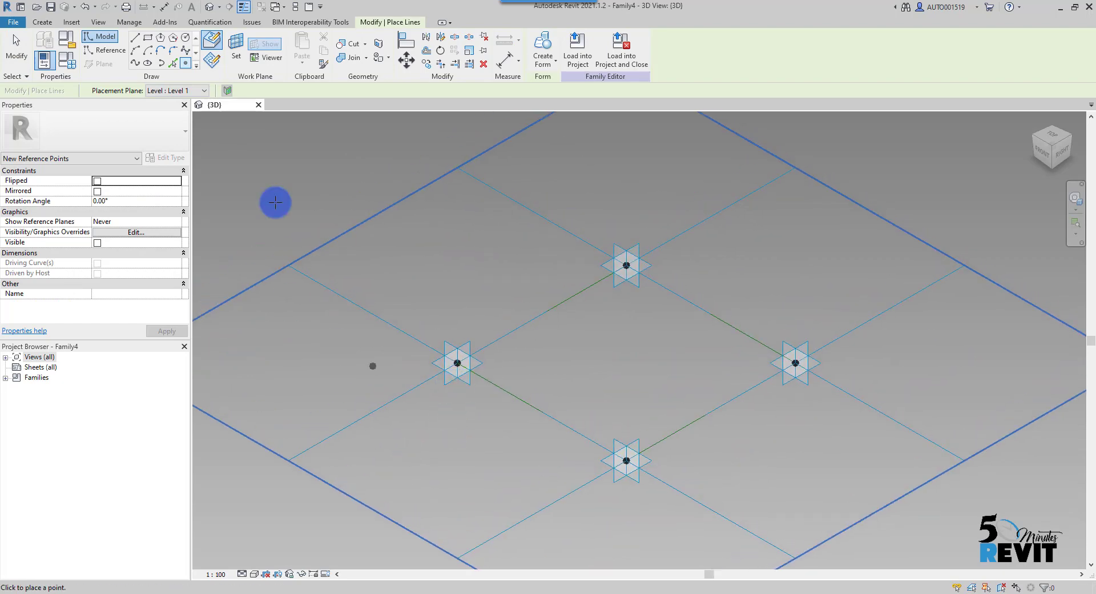
left_click(237, 56)
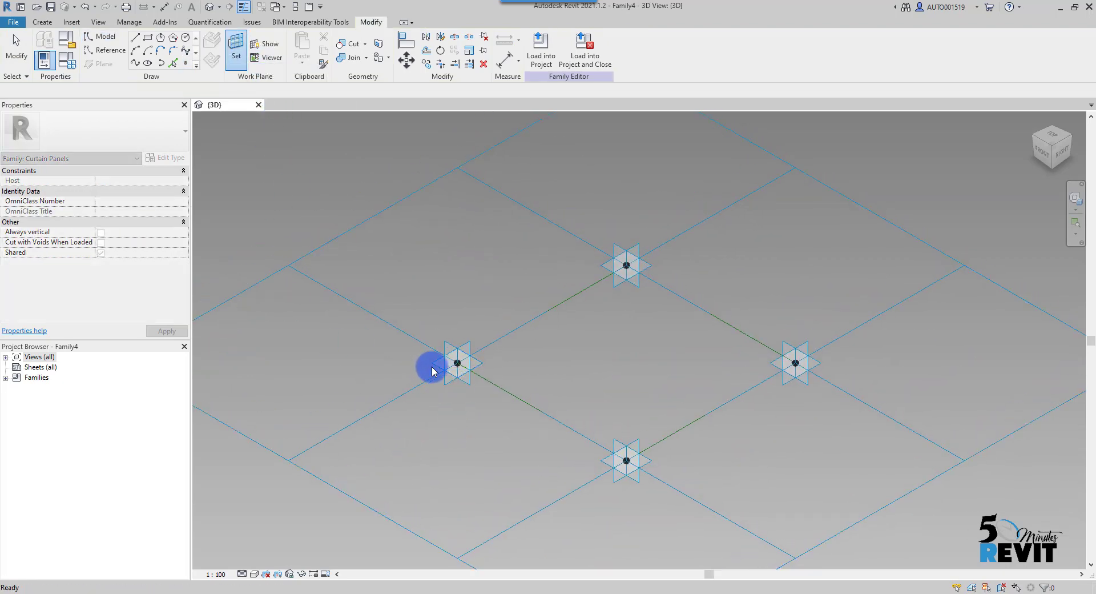
left_click(432, 389)
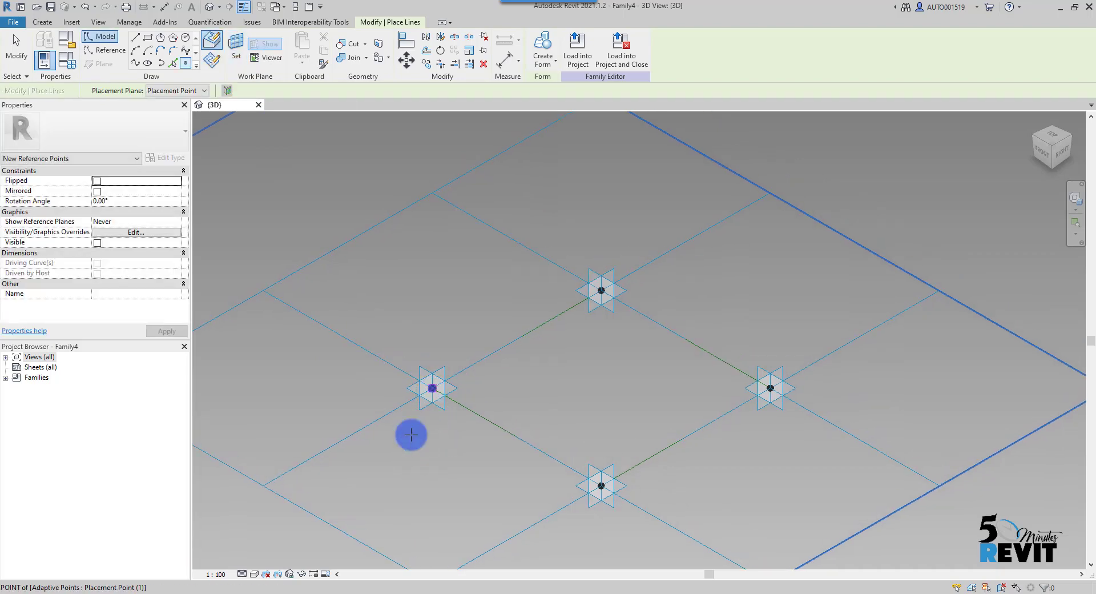
middle_click_drag(549, 369, 490, 387)
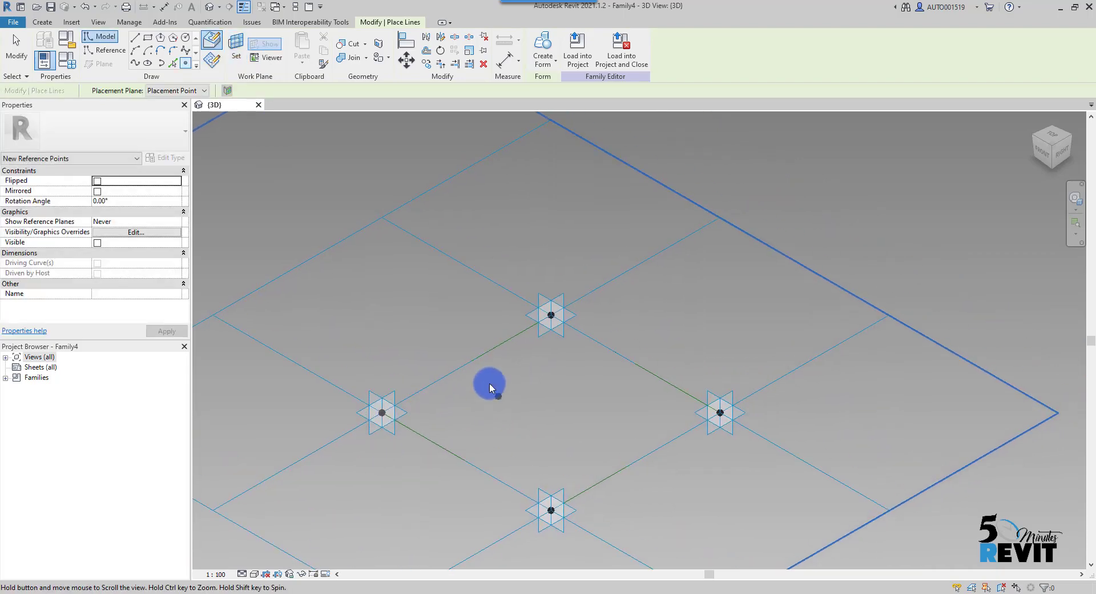
left_click(234, 45)
left_click(531, 316)
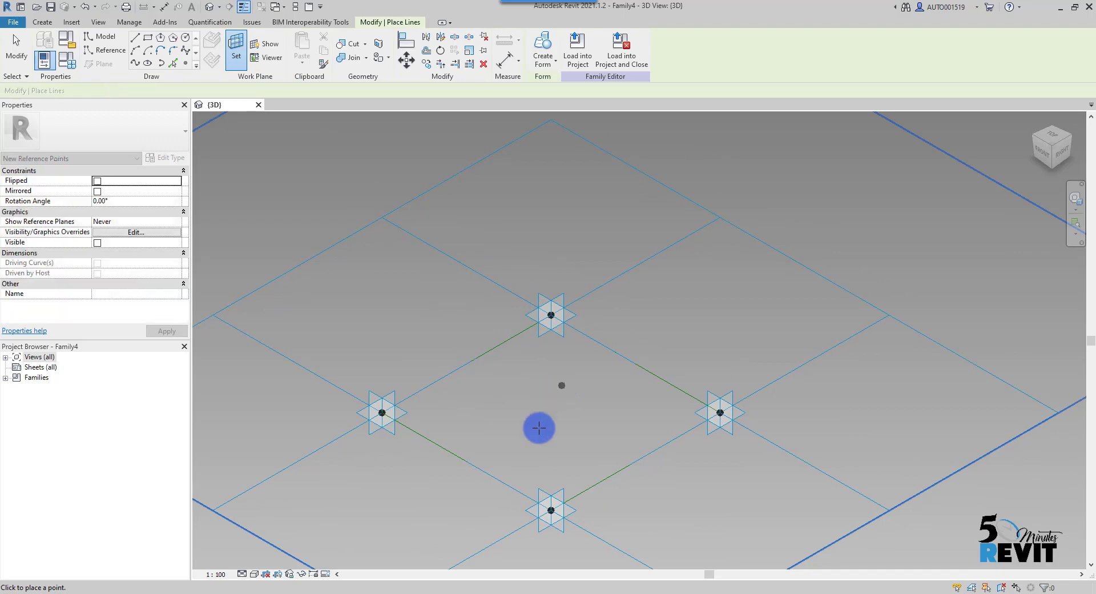
Host reference points on the third and fourth adaptive points' planes.
middle_click_drag(544, 418, 477, 306)
left_click(234, 46)
scroll(629, 346, "up", 2)
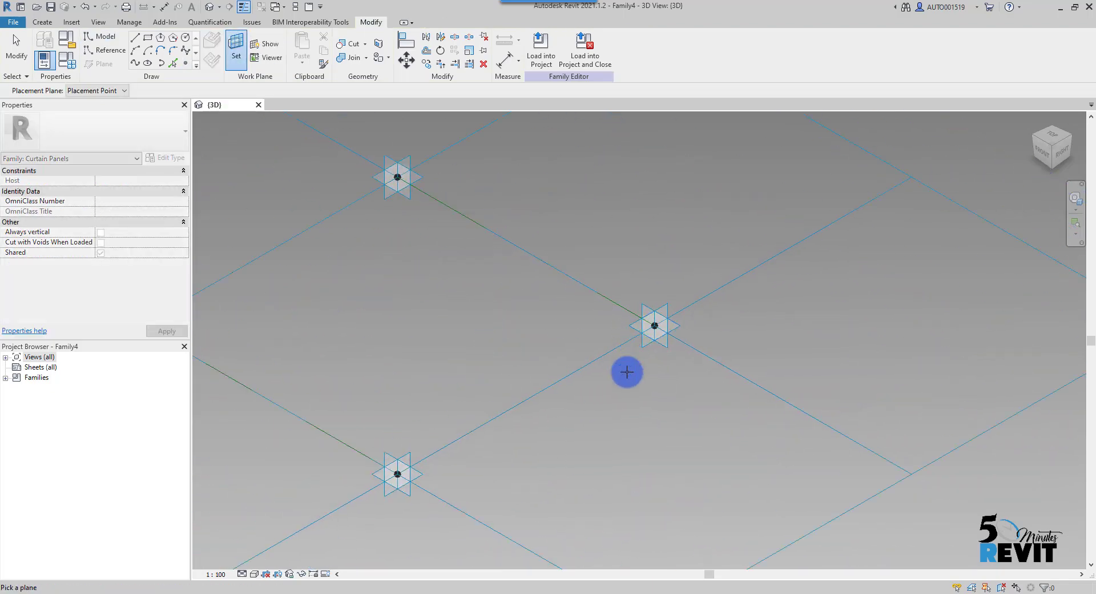
left_click(634, 326)
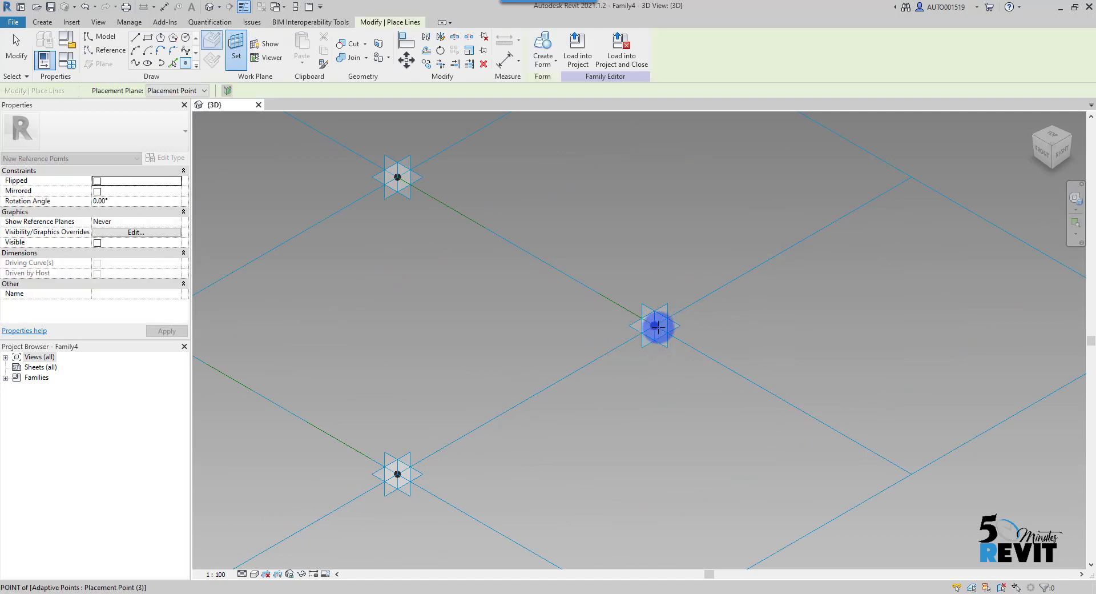
left_click(226, 48)
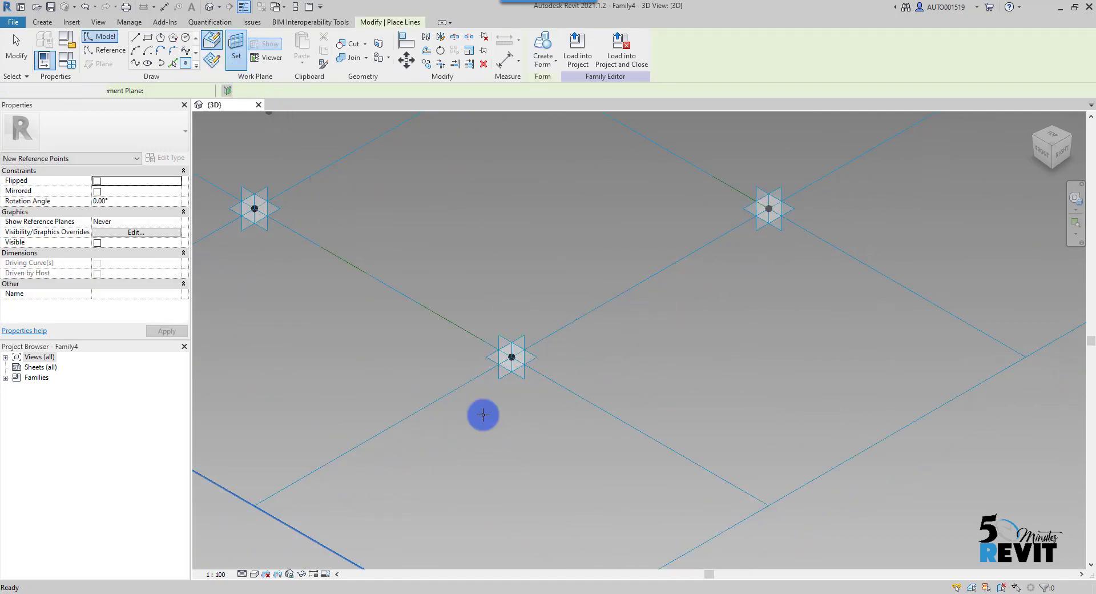
left_click(513, 358)
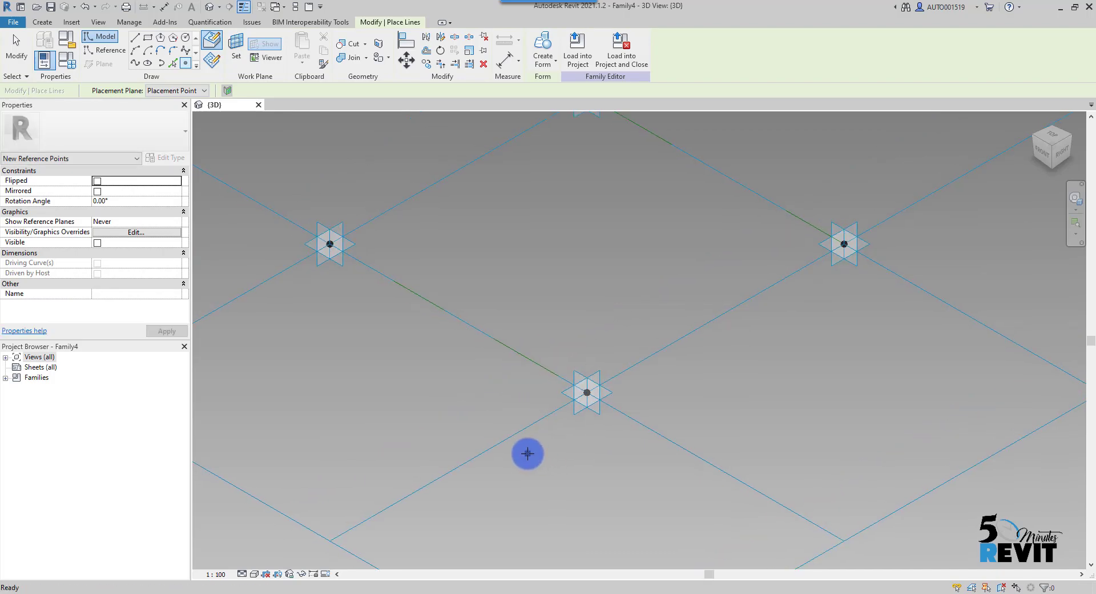
key("Escape")
Window-select the four points and their connecting lines.
scroll(415, 410, "down", 2)
middle_click_drag(414, 410, 472, 453)
left_click_drag(298, 139, 844, 500)
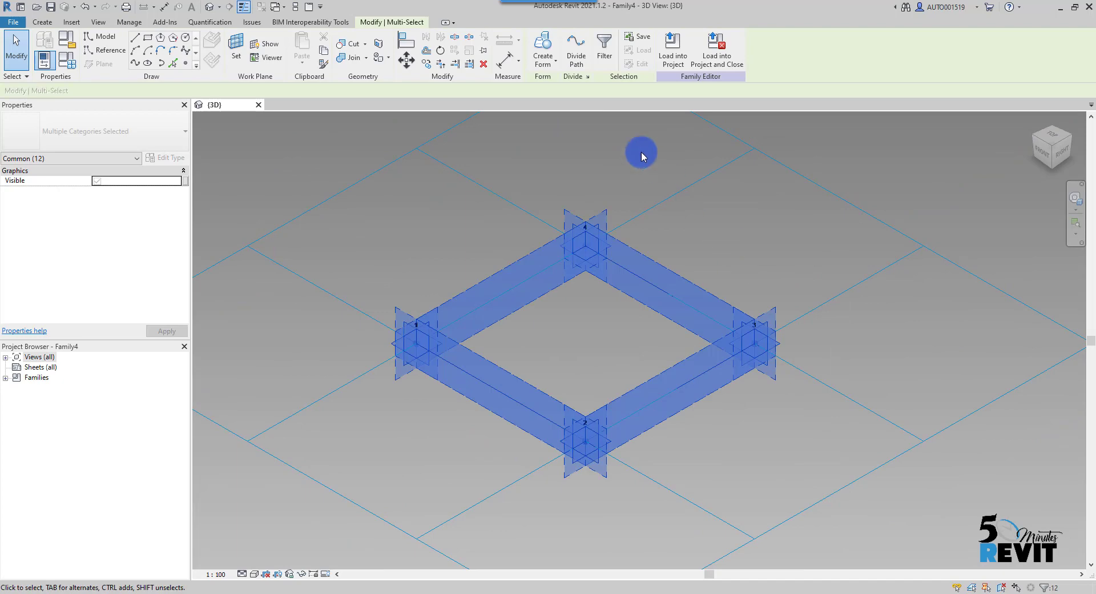
Filter the selection down to the Reference Points category only.
left_click(605, 46)
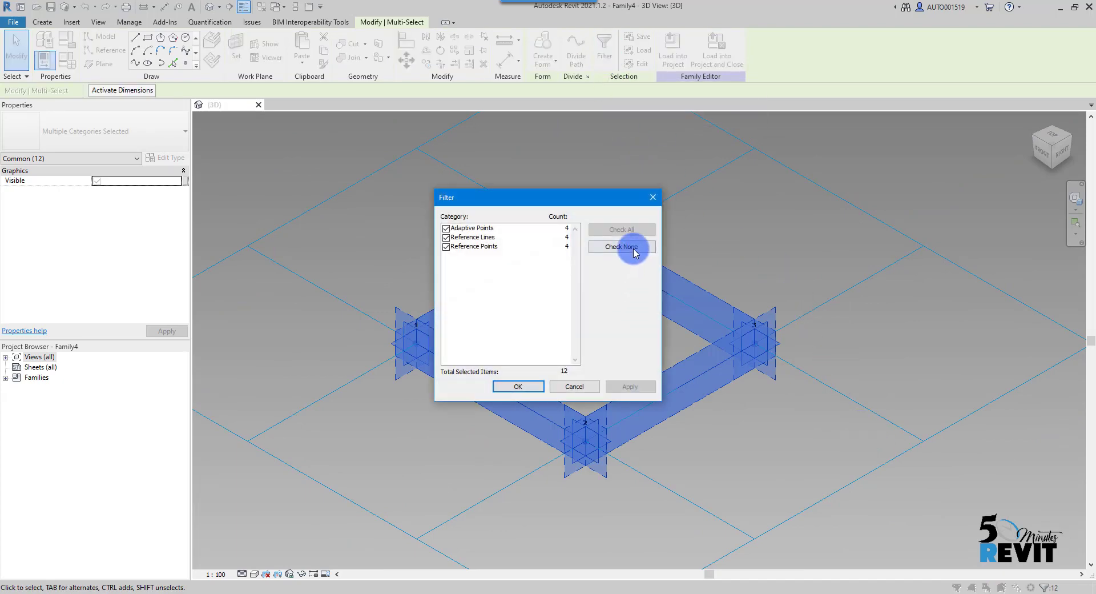
left_click(446, 246)
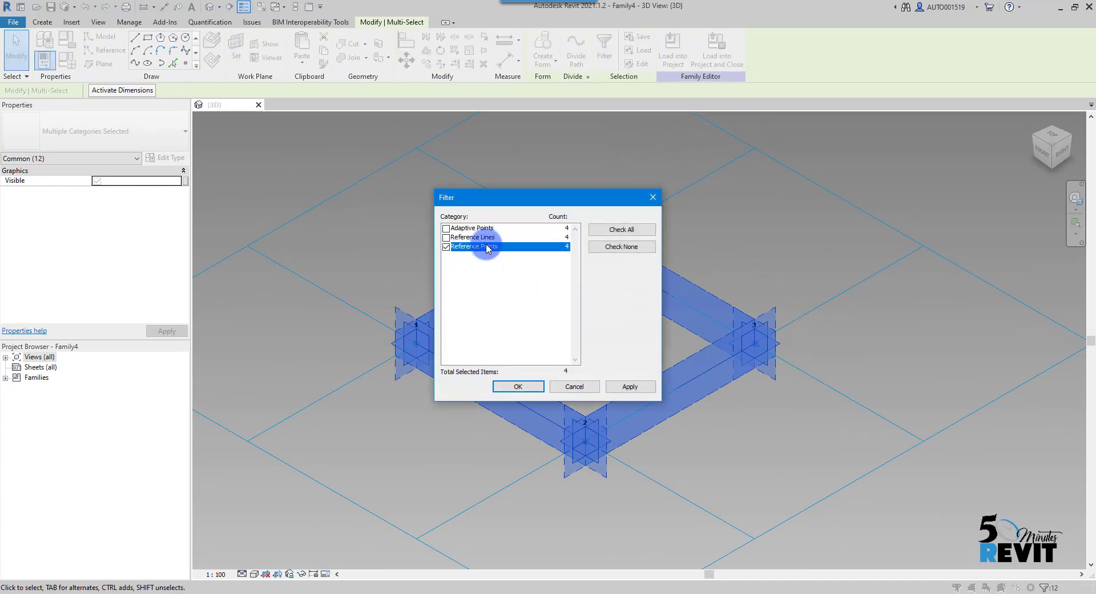
left_click(631, 388)
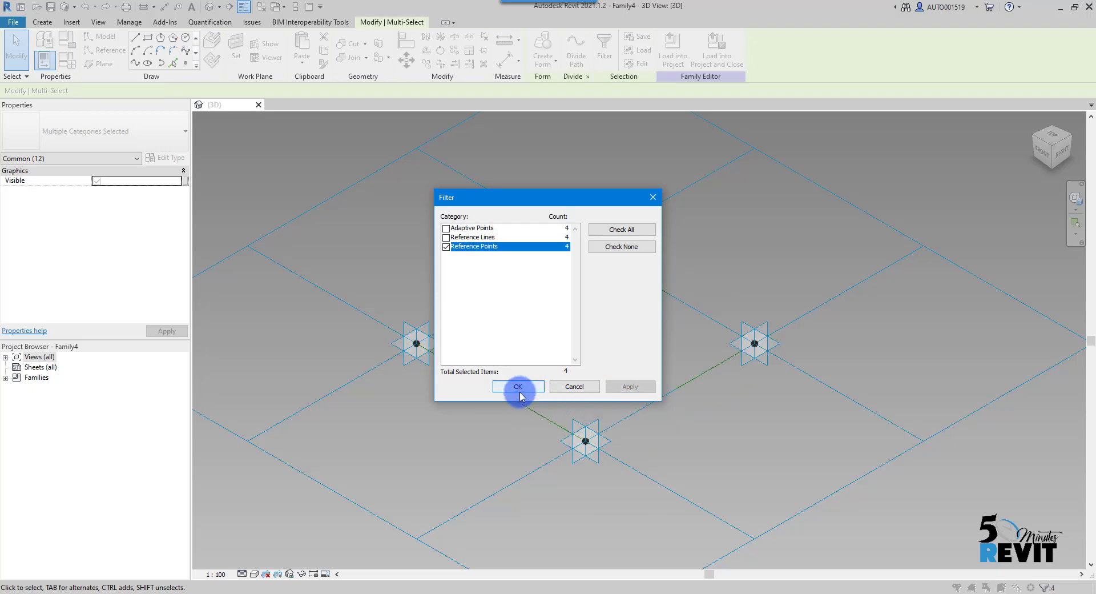
left_click(518, 387)
middle_click_drag(759, 440, 753, 472)
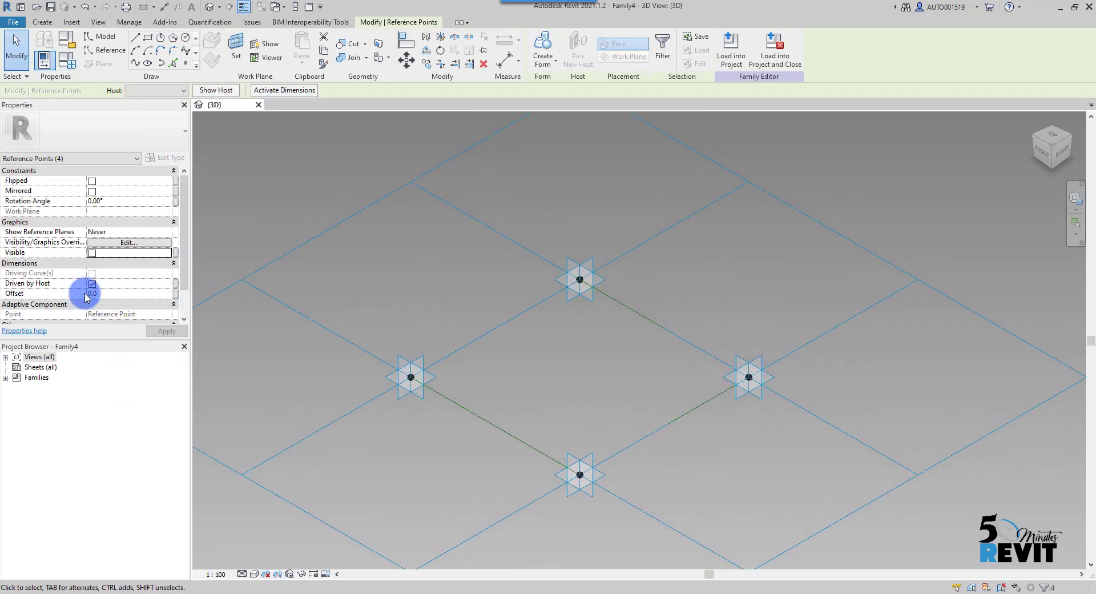
Link the reference points' Offset to a new family parameter named 'offset'.
left_click(176, 294)
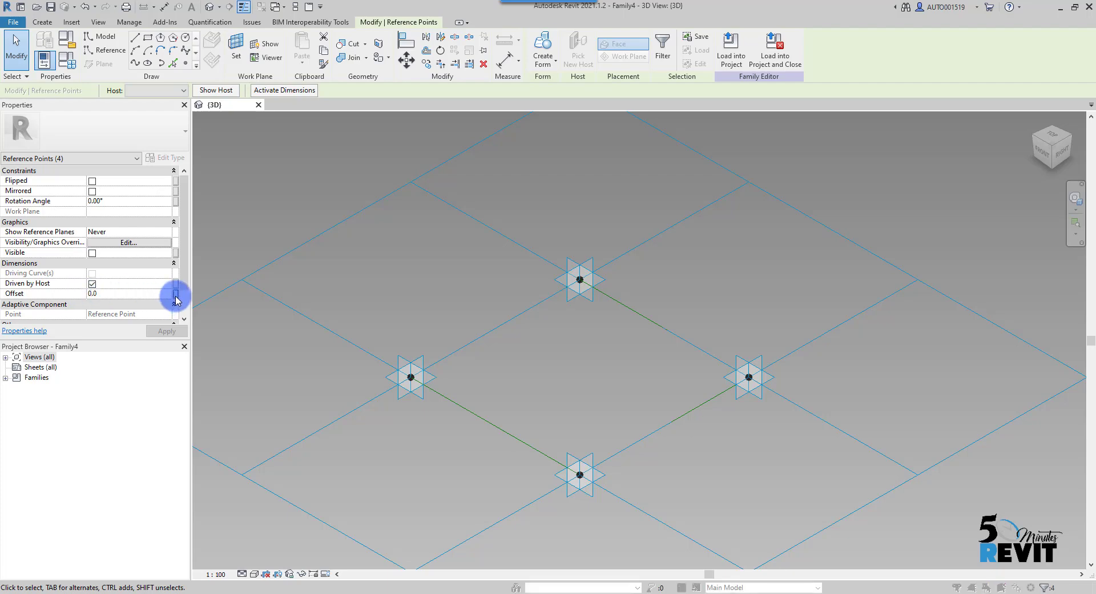
left_click(464, 371)
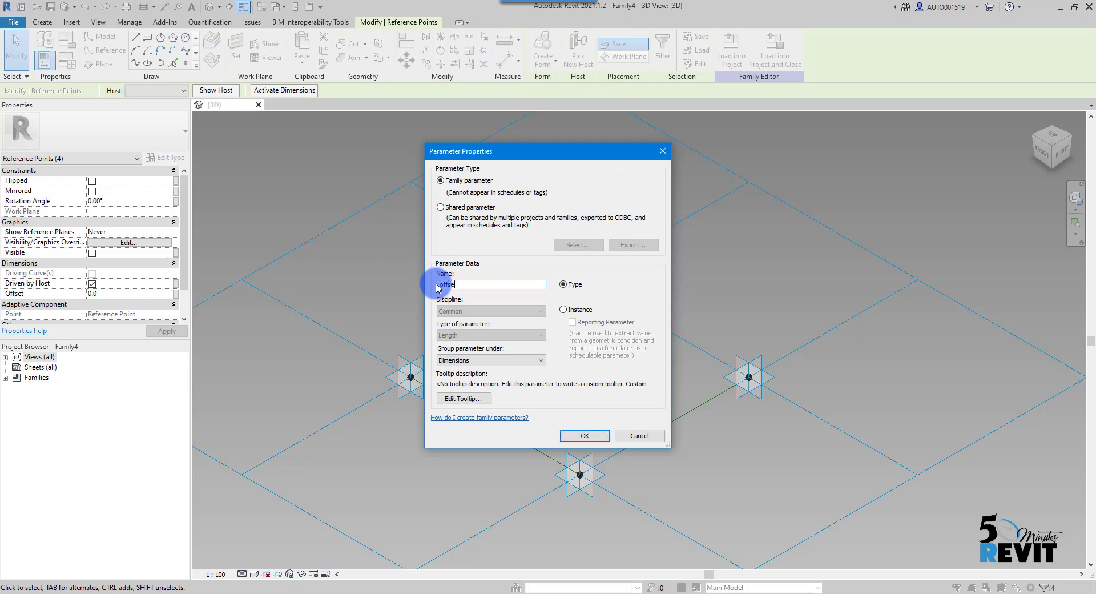
left_click(578, 441)
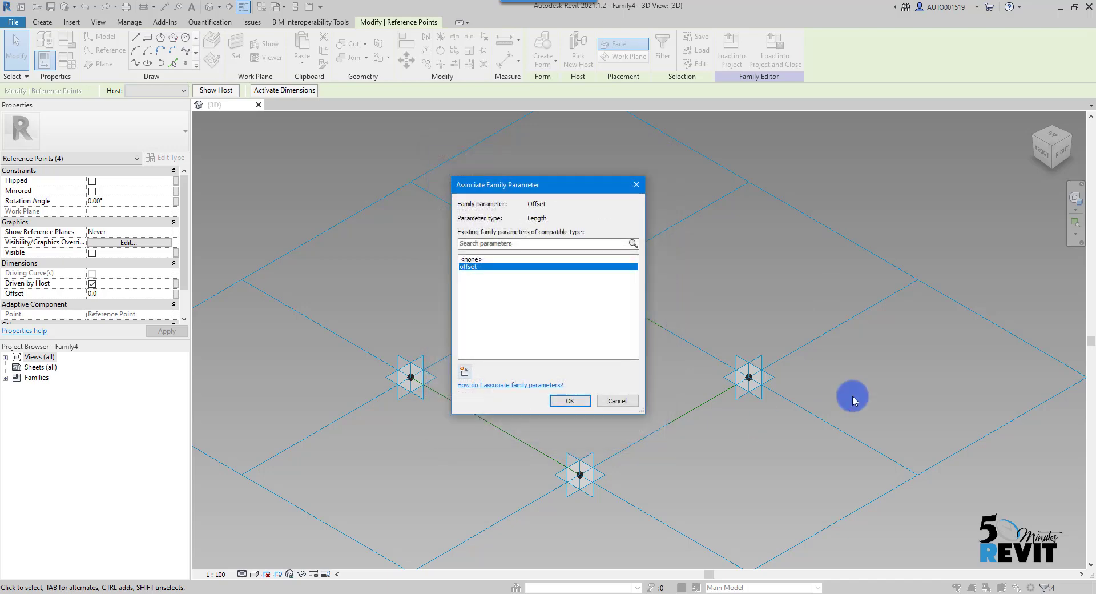
left_click(588, 402)
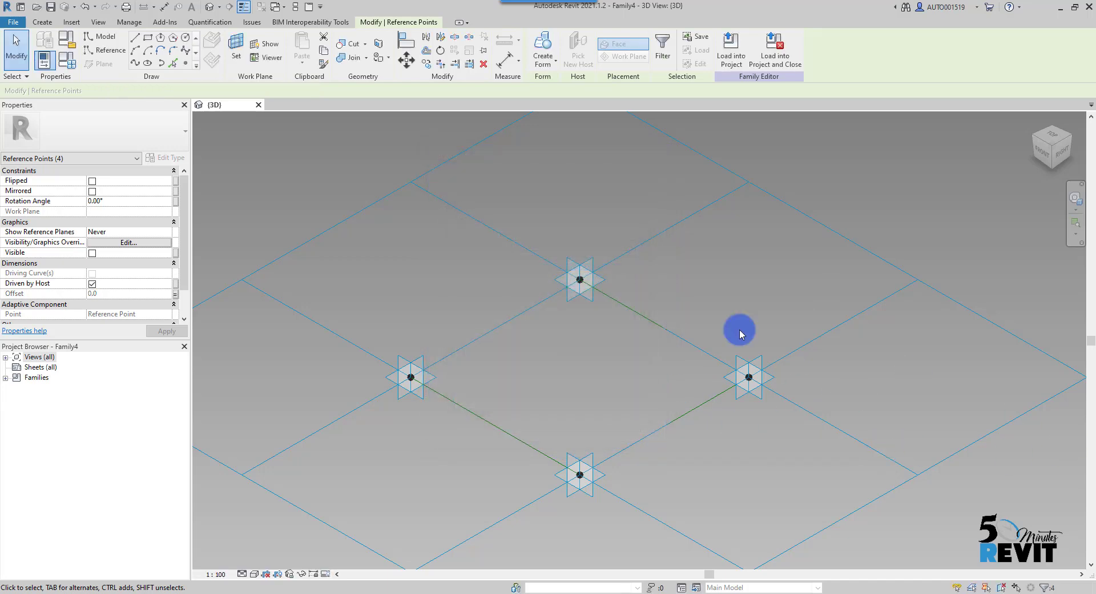
left_click(71, 67)
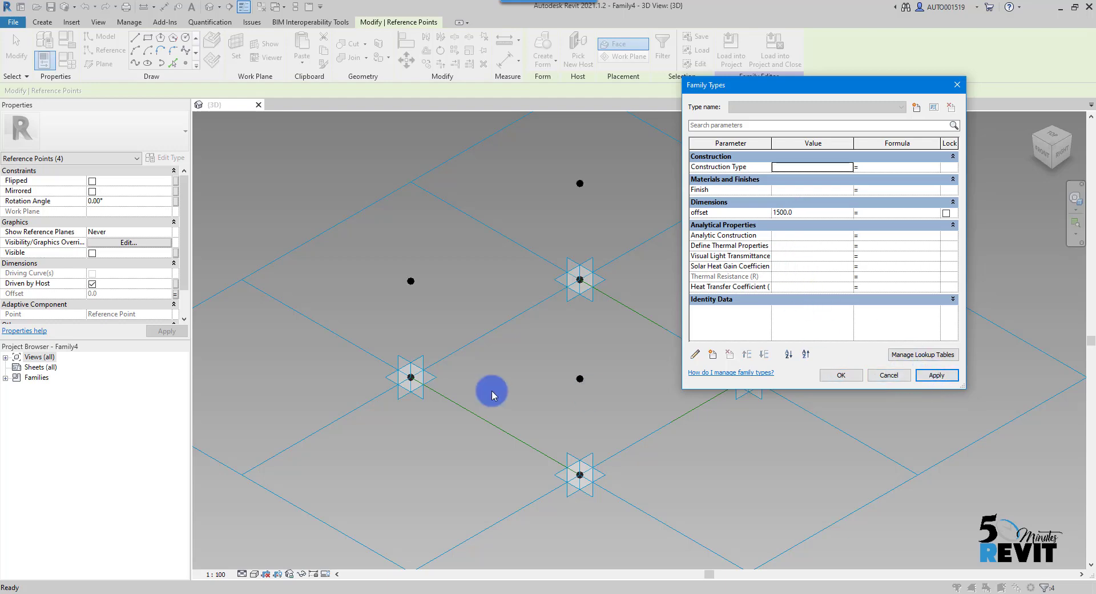
Apply the 1500 offset, deselect, and orbit to see the raised reference points.
left_click(831, 380)
left_click(665, 442)
mouse_move(665, 442)
middle_mouse_down("shift")
mouse_move(746, 401)
mouse_move(598, 387)
mouse_move(667, 430)
middle_mouse_up("shift")
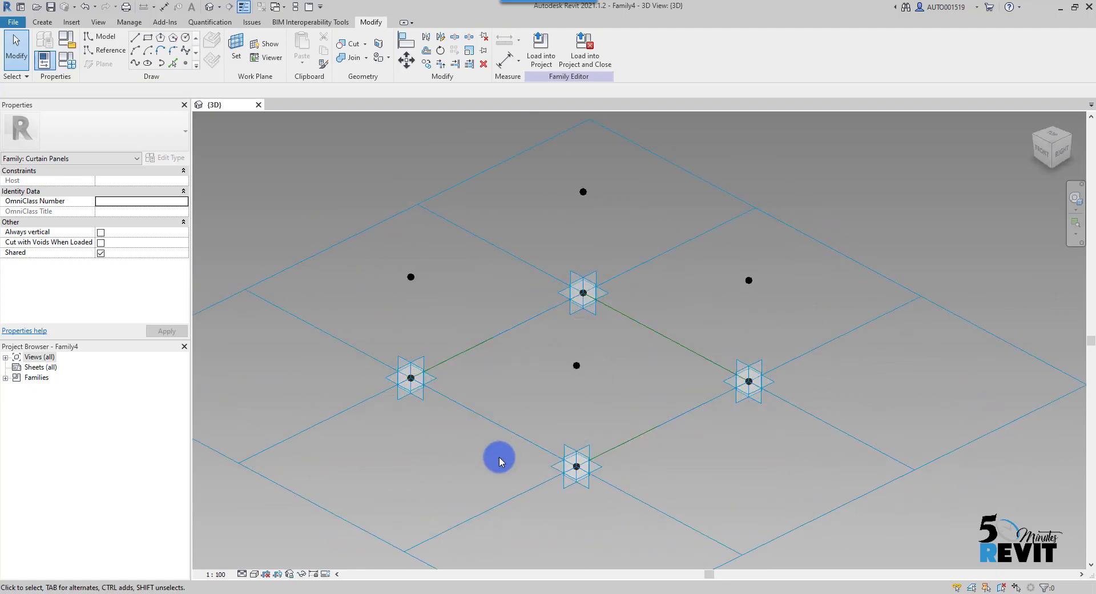
middle_click_drag(502, 458, 490, 453, "shift")
Draw the first lines between raised points, ending with the top-to-right edge.
left_click(408, 287)
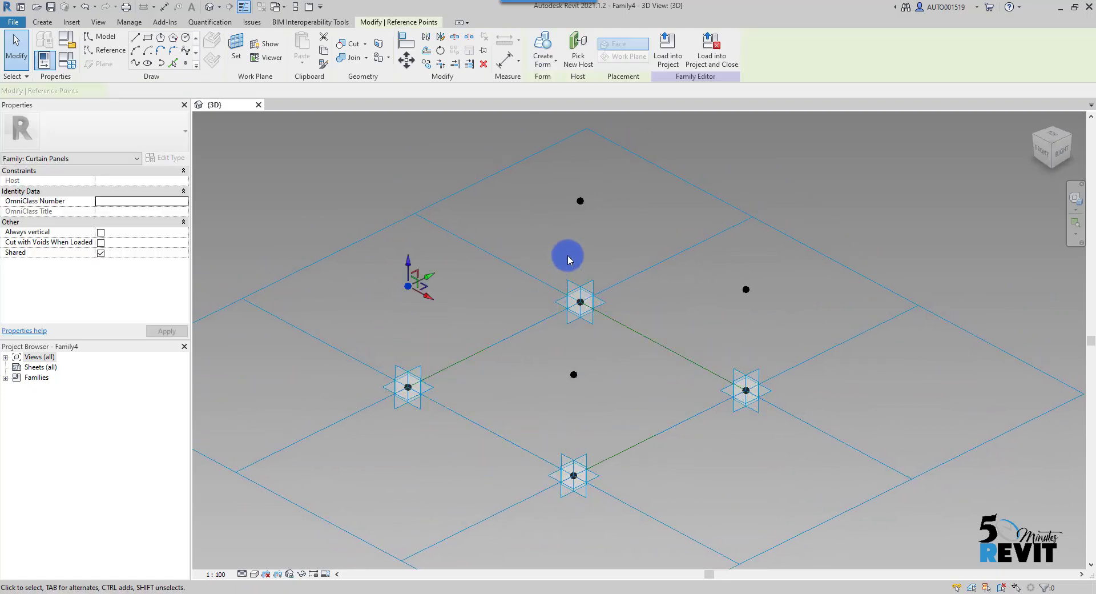
left_click(581, 201, "ctrl")
left_click(135, 63)
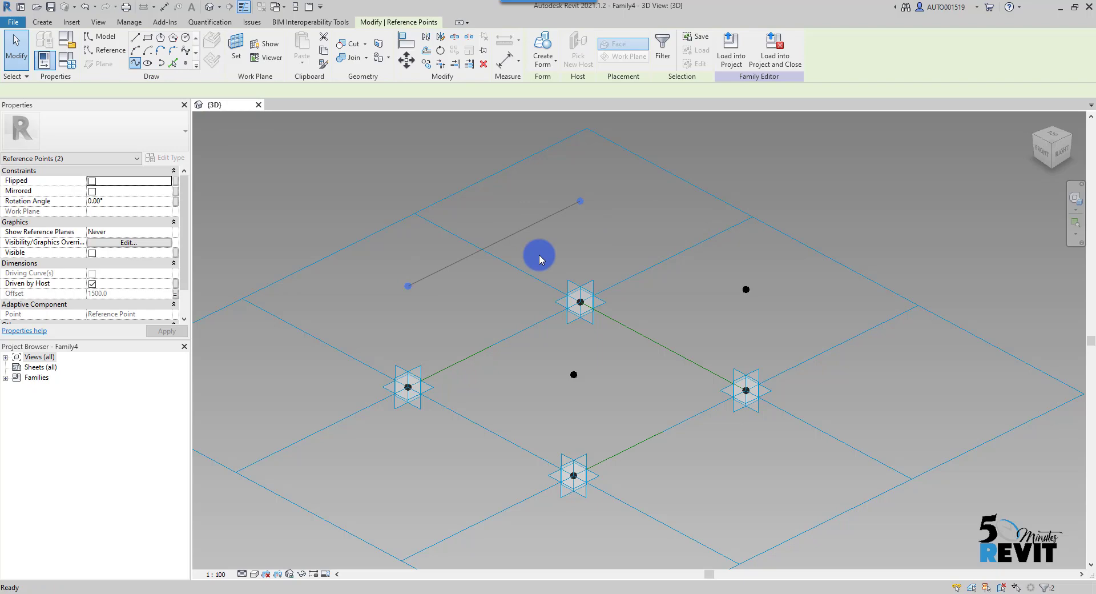
left_click(578, 186)
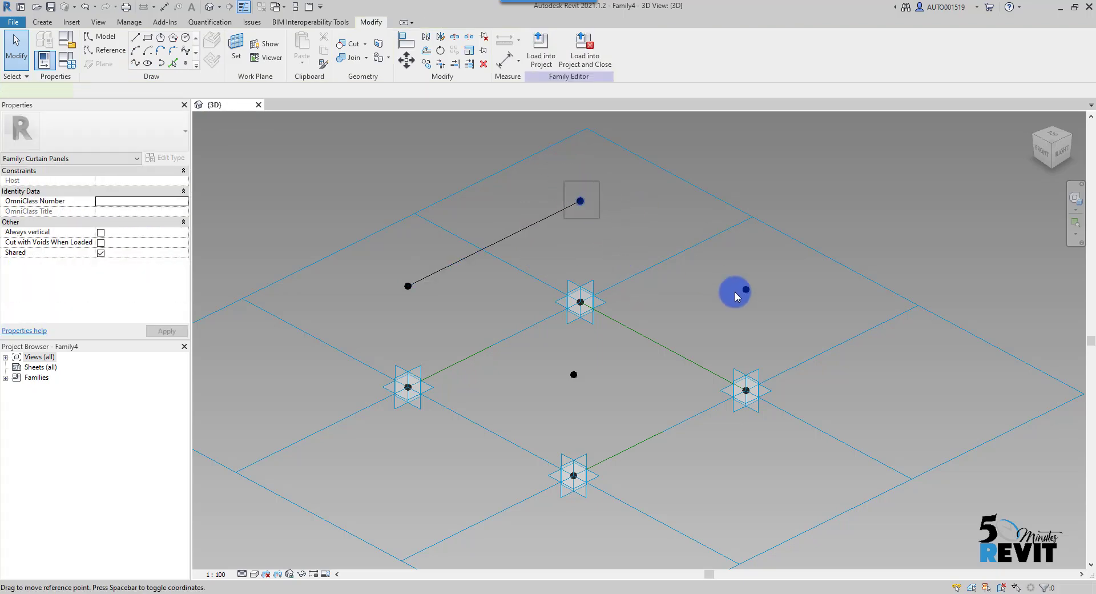
left_click(736, 292, "ctrl")
left_click(139, 65)
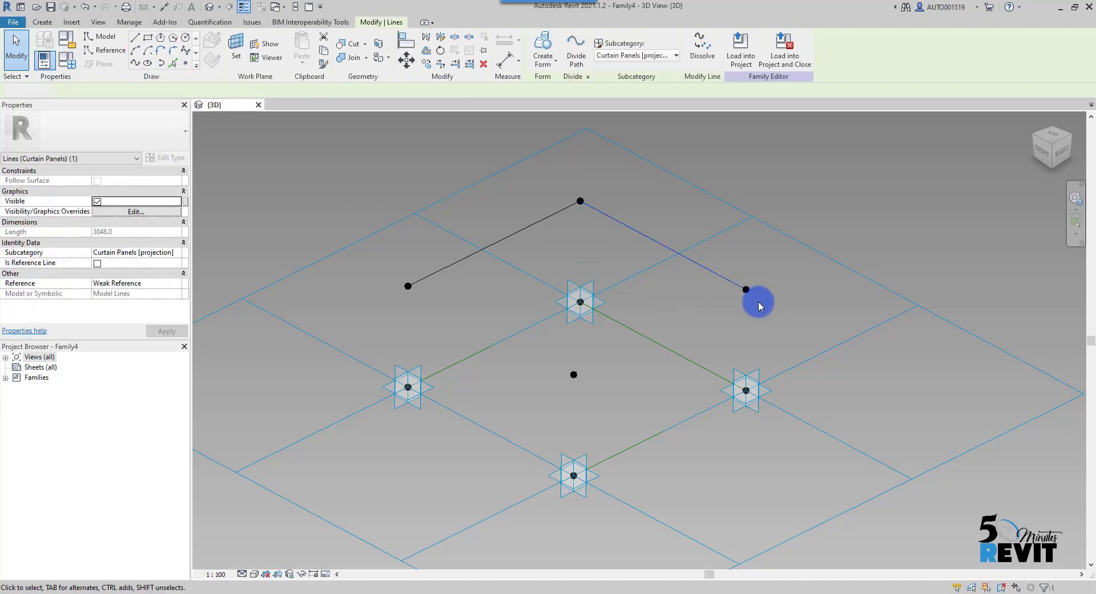
Connect the right point to the middle point and the middle point to the left.
left_click(748, 290)
left_click(584, 375)
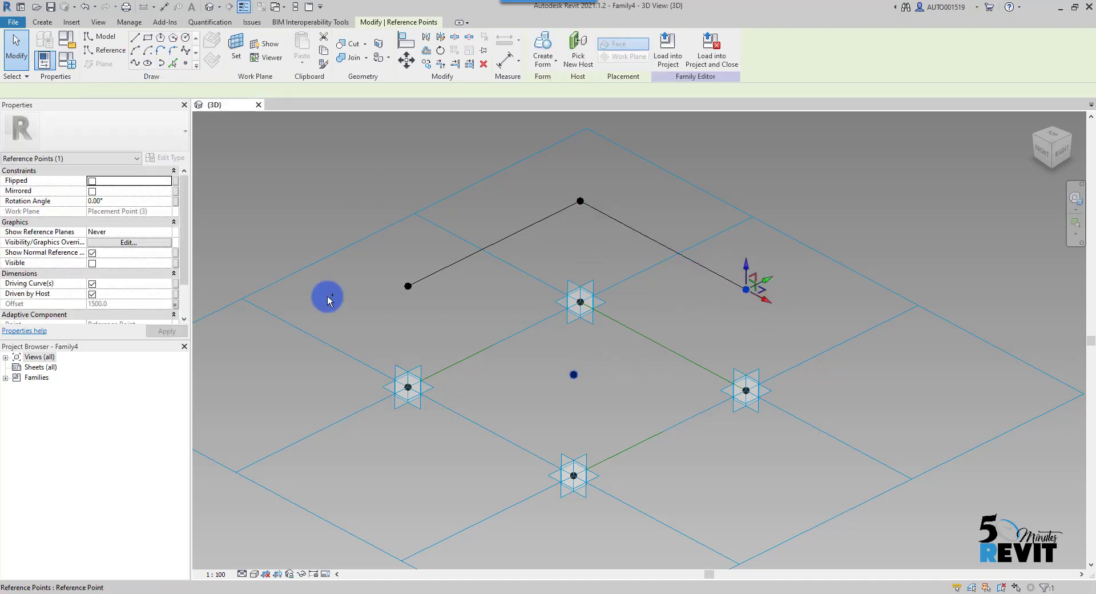
left_click(135, 61)
left_click(574, 374)
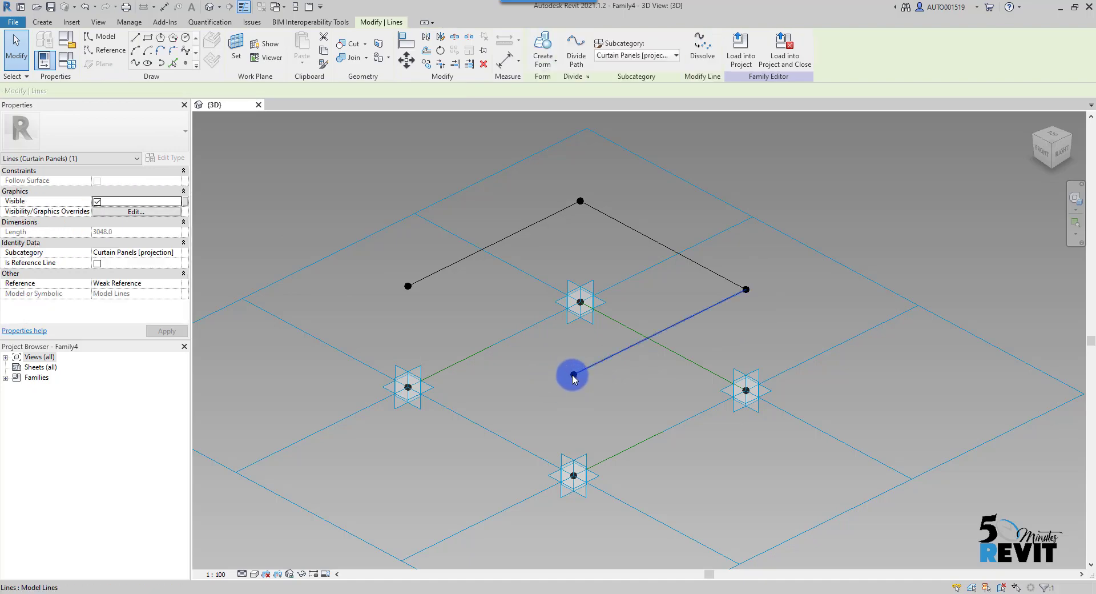
left_click_drag(552, 355, 584, 386)
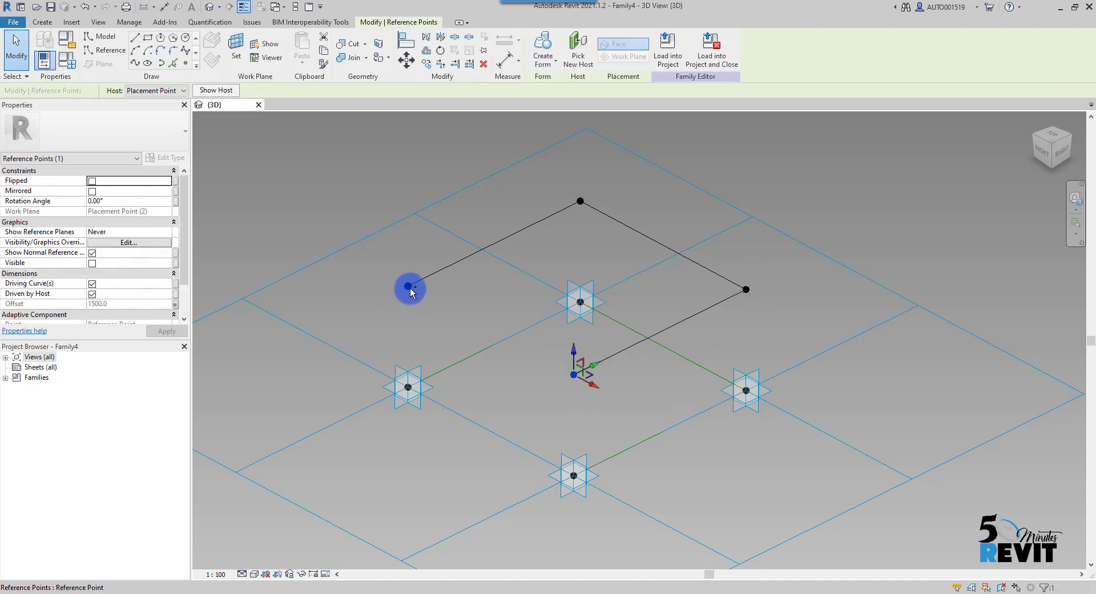
left_click(134, 62)
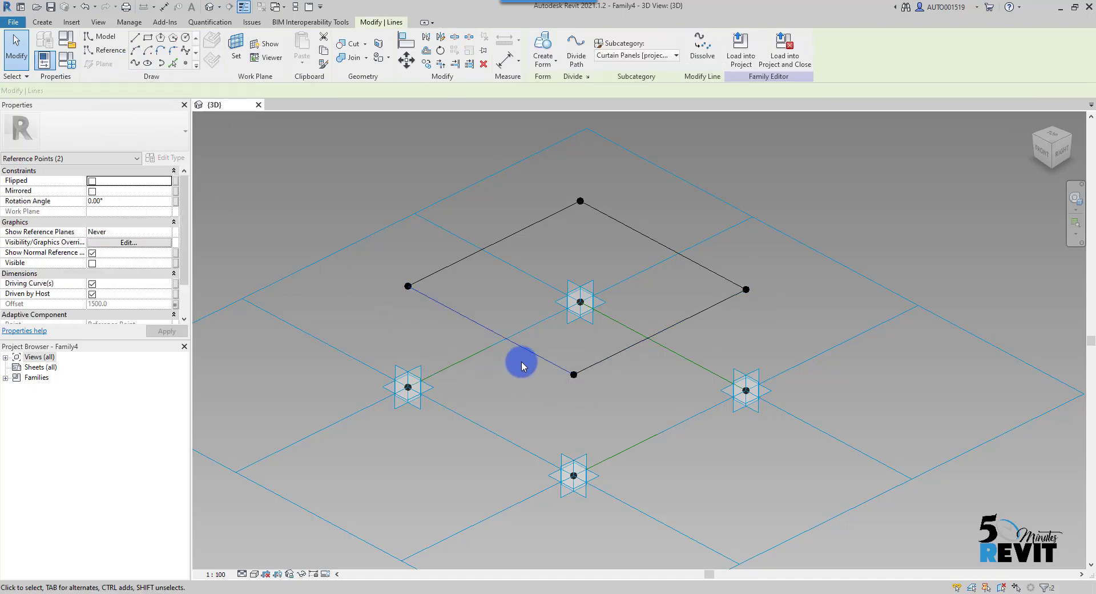
Select all four lines and check Is Reference Line in Properties.
middle_click_drag(562, 377, 604, 430)
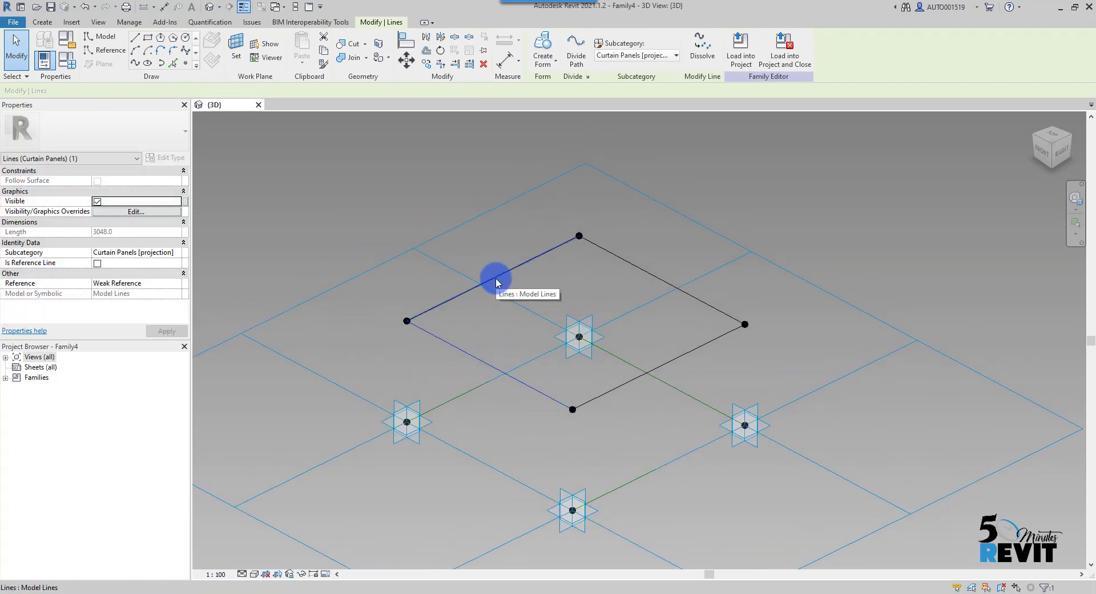
key("Escape")
key("Escape")
left_click(162, 211)
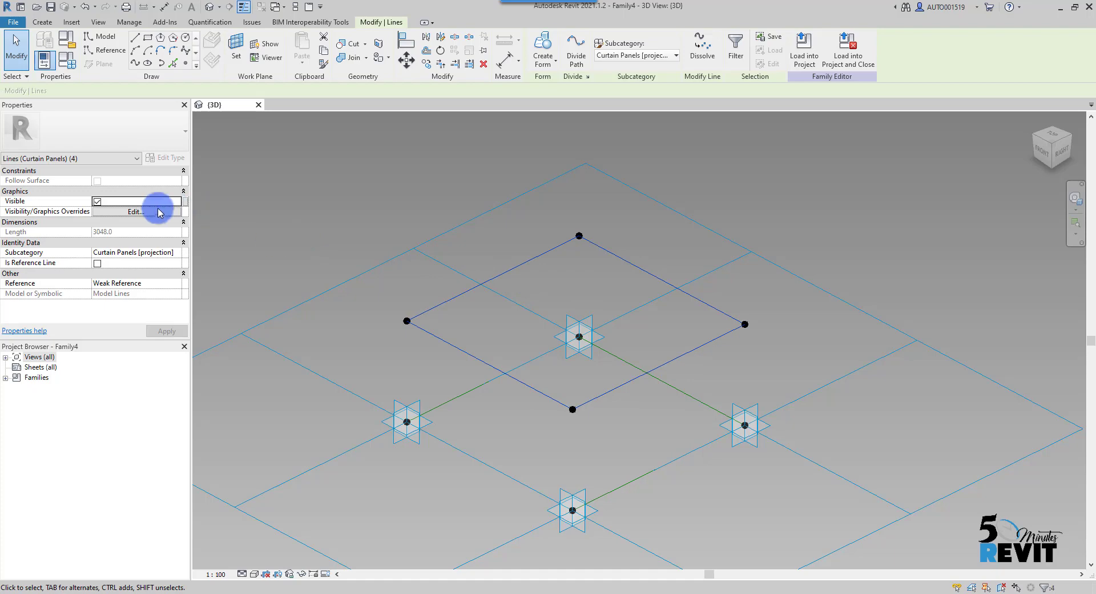
left_click(97, 263)
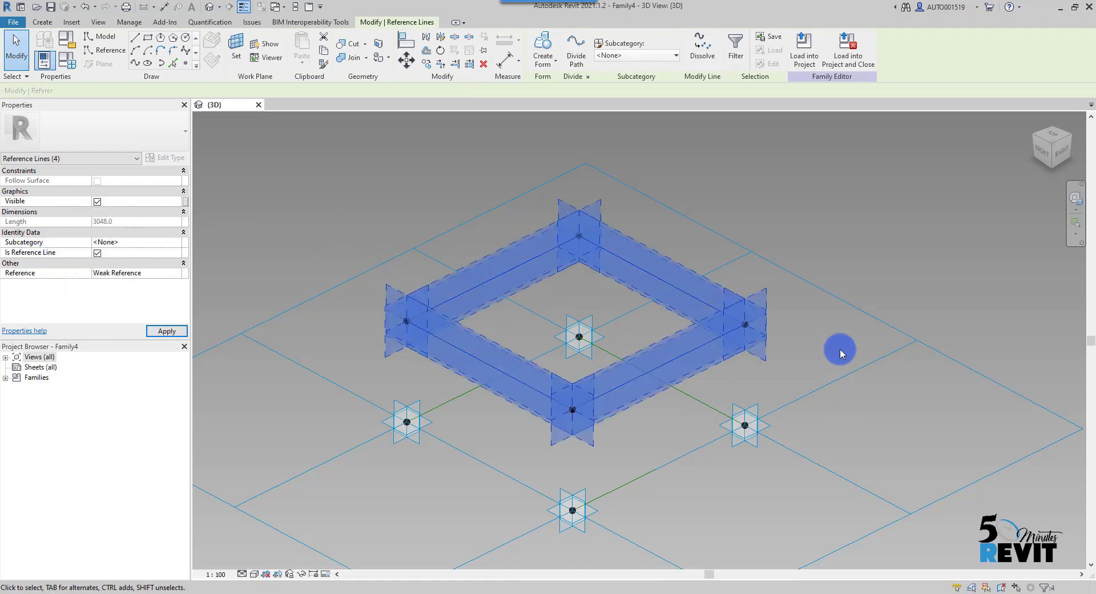
Select the raised square's reference-line chain and create a solid box form from it.
left_click(900, 268)
middle_click_drag(555, 507, 218, 279, "shift")
key("Tab")
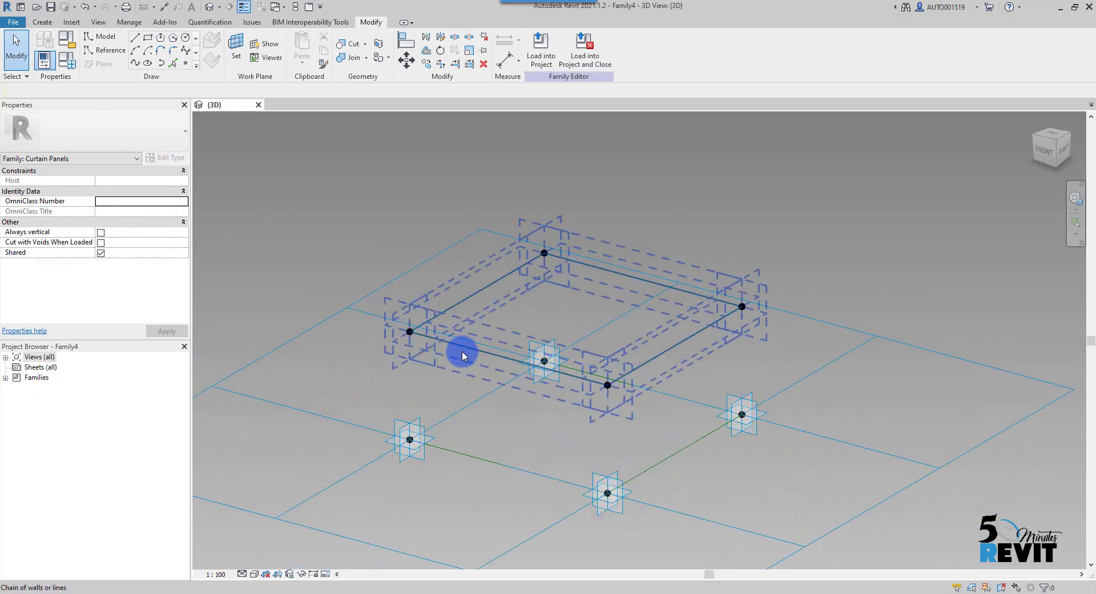
left_click_drag(478, 362, 494, 467)
left_click(543, 60)
left_click(551, 85)
middle_click_drag(705, 398, 717, 431, "shift")
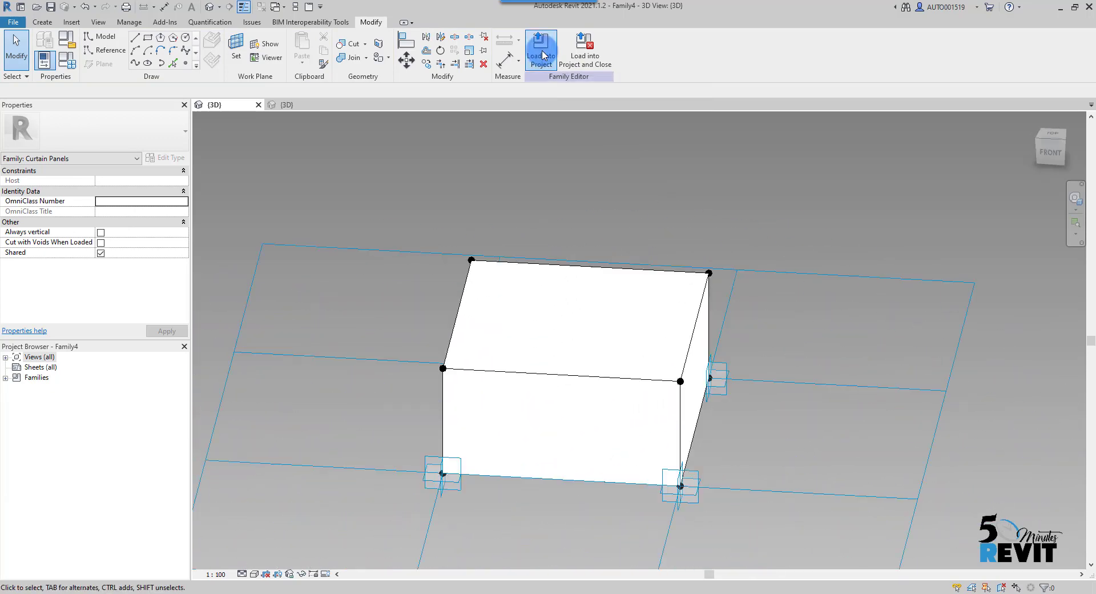
Load the Family4 panel family into the Roof project.
left_click(543, 55)
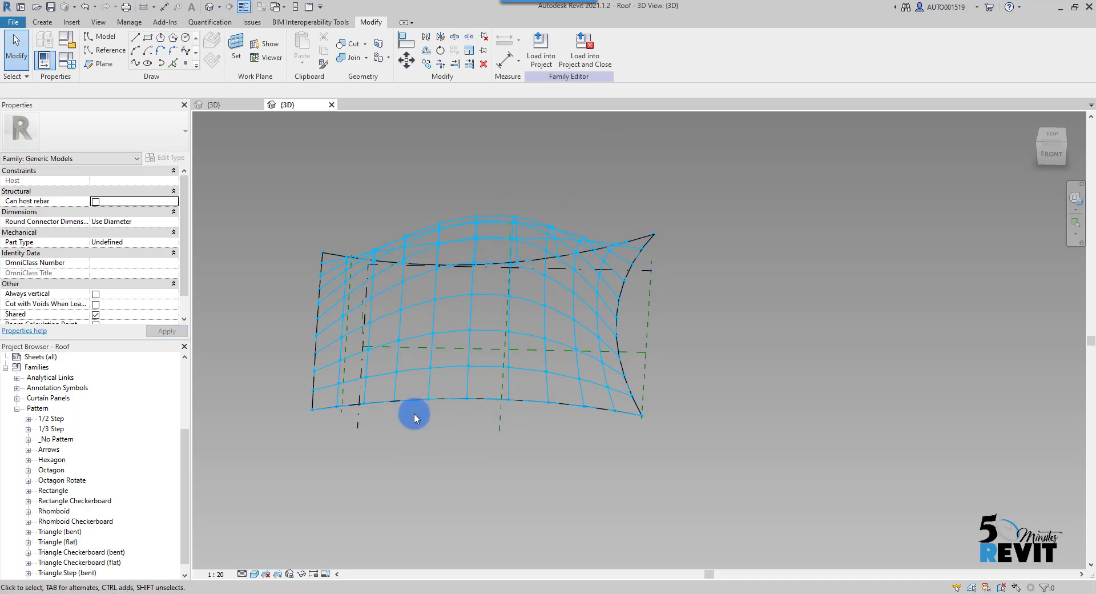
middle_click_drag(413, 416, 514, 414, "shift")
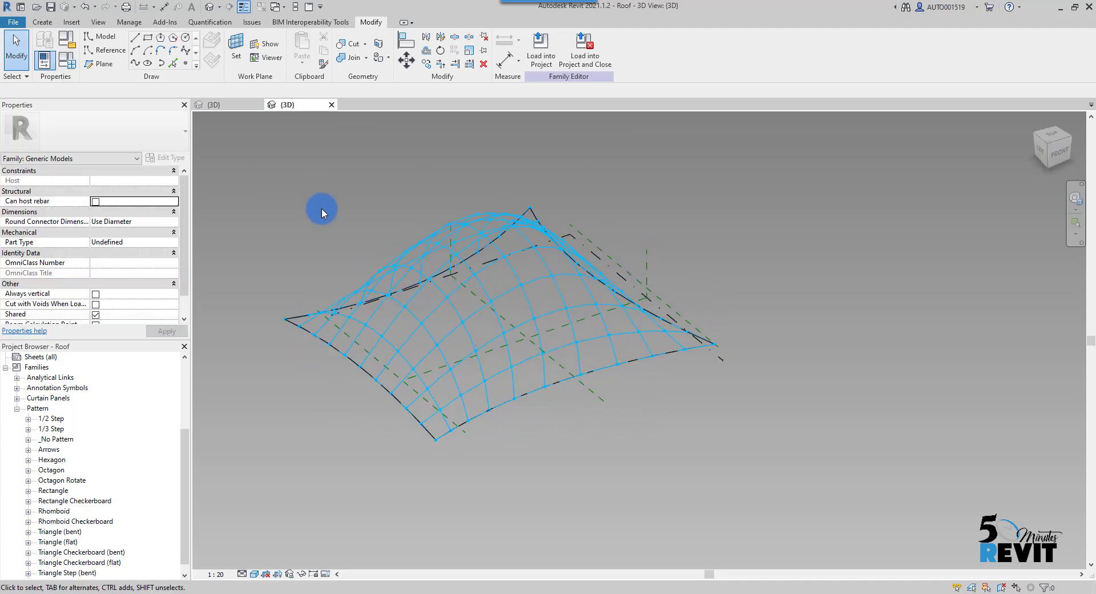
middle_click_drag(321, 402, 480, 349)
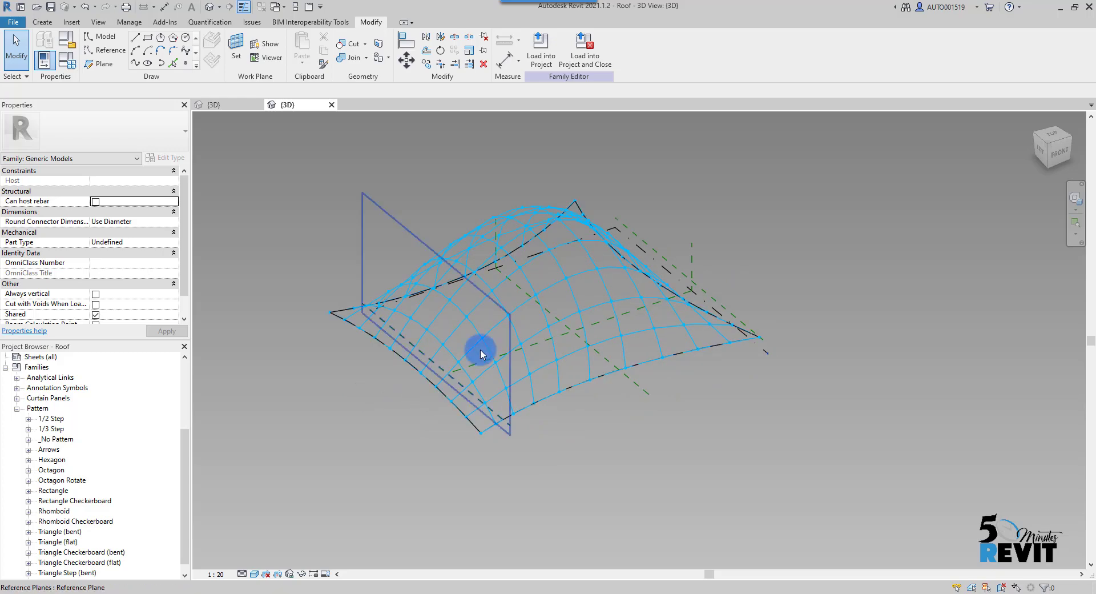
Apply the Family4 pattern to the roof's divided surface.
left_click(512, 313)
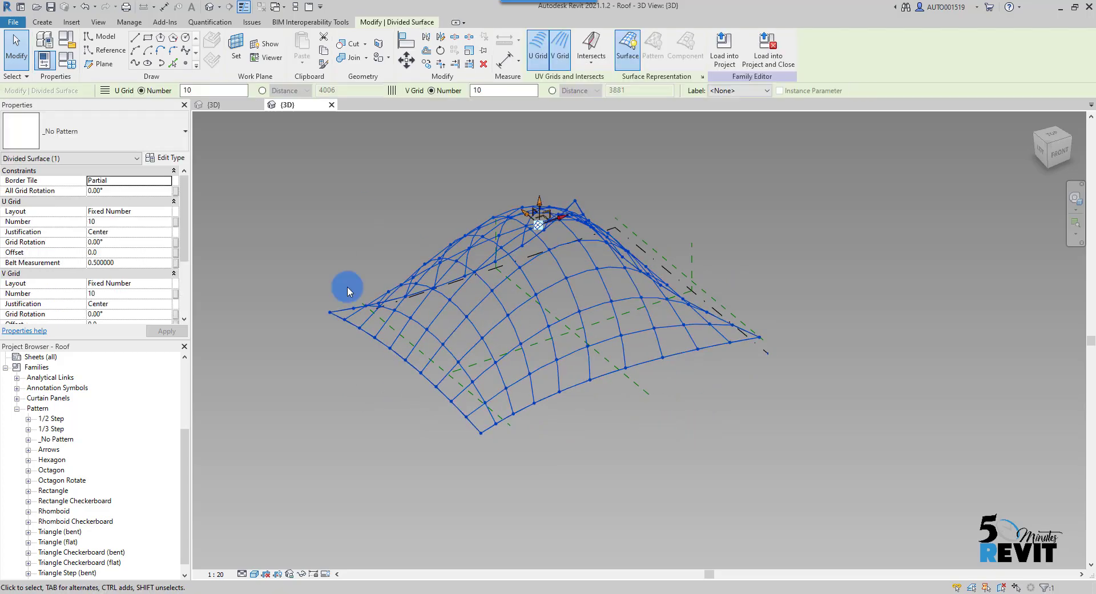
left_click(78, 135)
scroll(105, 257, "down", 10)
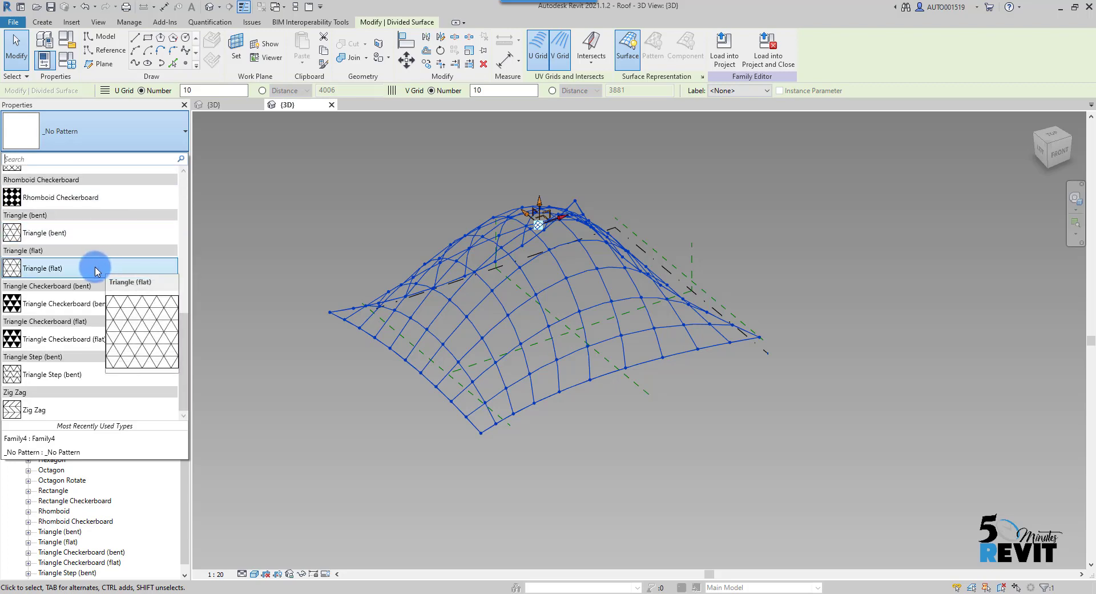
scroll(86, 251, "up", 4)
left_click(46, 233)
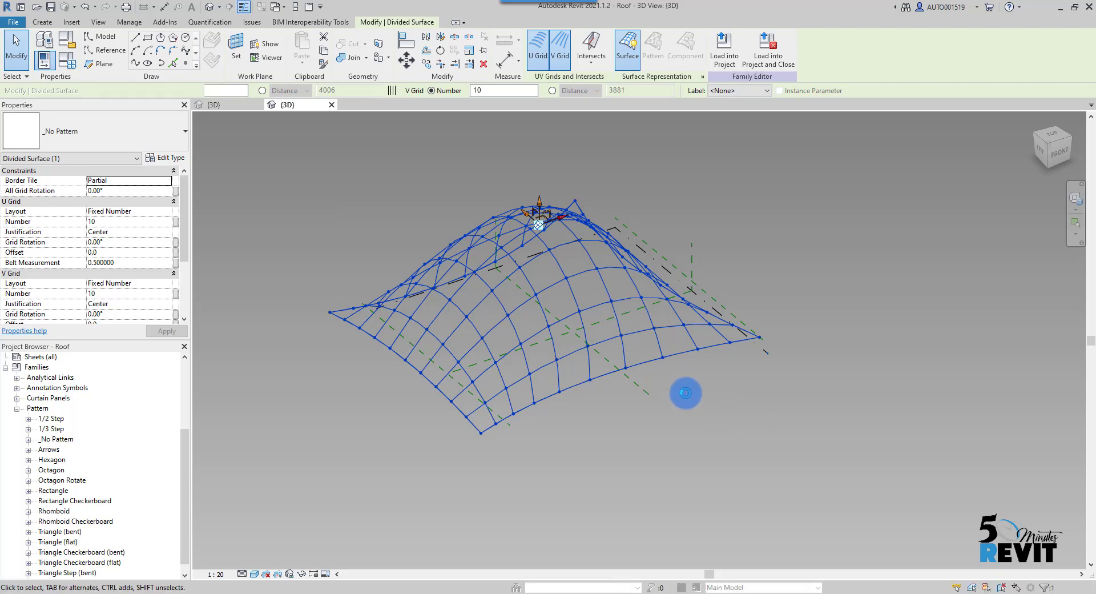
Inspect the panelled roof and select one box panel.
mouse_move(617, 410)
middle_mouse_down("shift")
mouse_move(751, 380)
mouse_move(648, 449)
mouse_move(472, 415)
mouse_move(661, 399)
mouse_move(601, 369)
mouse_move(426, 359)
mouse_move(289, 375)
mouse_move(717, 372)
mouse_move(489, 394)
mouse_move(435, 367)
mouse_move(514, 387)
mouse_move(594, 440)
middle_mouse_up("shift")
left_click(448, 404)
scroll(518, 422, "up", 3)
scroll(519, 422, "down", 3)
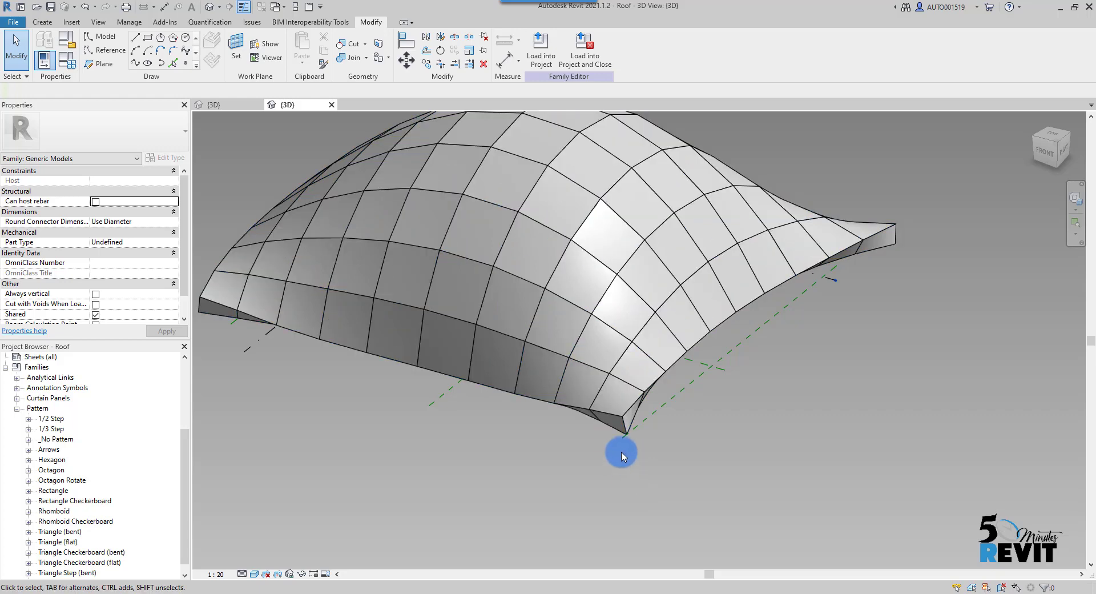
left_click(621, 422)
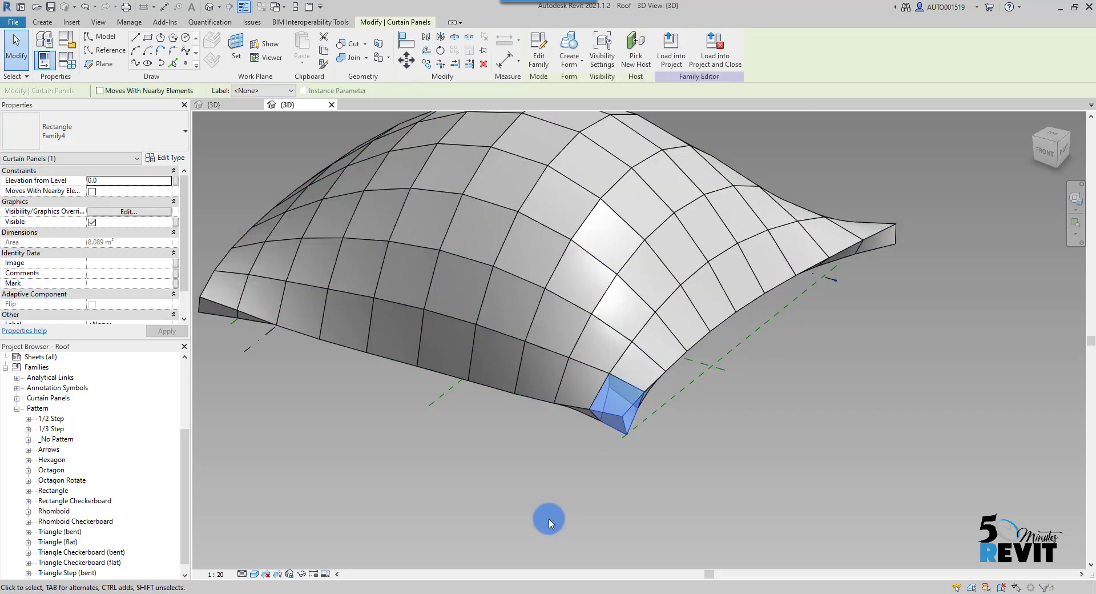
Edit the selected panel's Family4 family and select its solid box form.
left_click(541, 64)
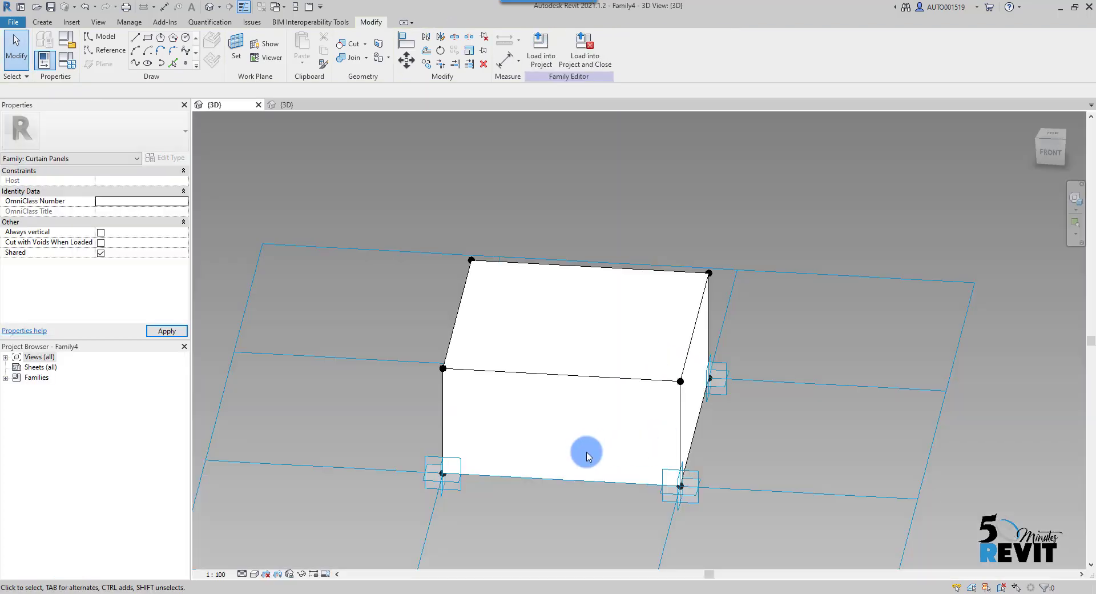
middle_click_drag(588, 455, 412, 430, "shift")
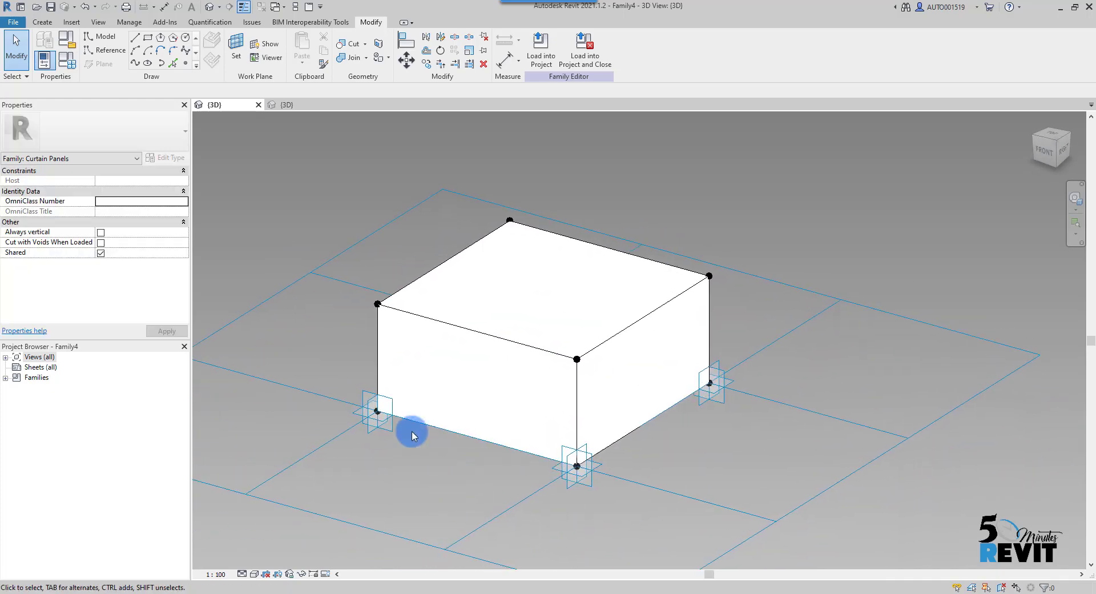
left_click(378, 362)
Delete the solid box and draw a model line (LI) between reference-line midpoints.
key("Delete")
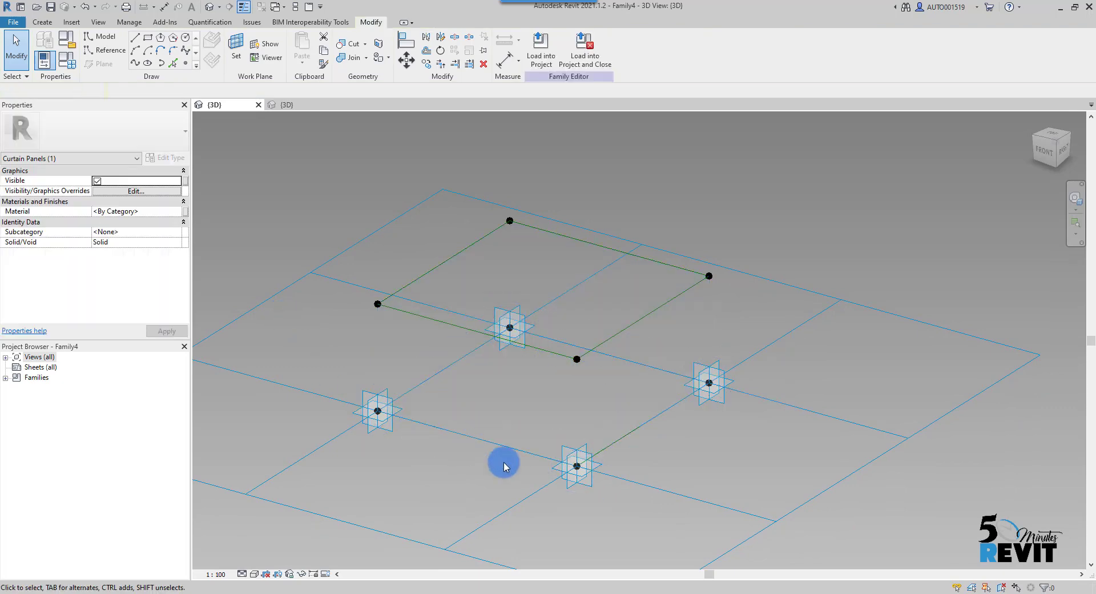
mouse_move(538, 501)
middle_mouse_down("shift")
mouse_move(438, 494)
mouse_move(489, 474)
mouse_move(531, 496)
middle_mouse_up("shift")
key("l")
key("i")
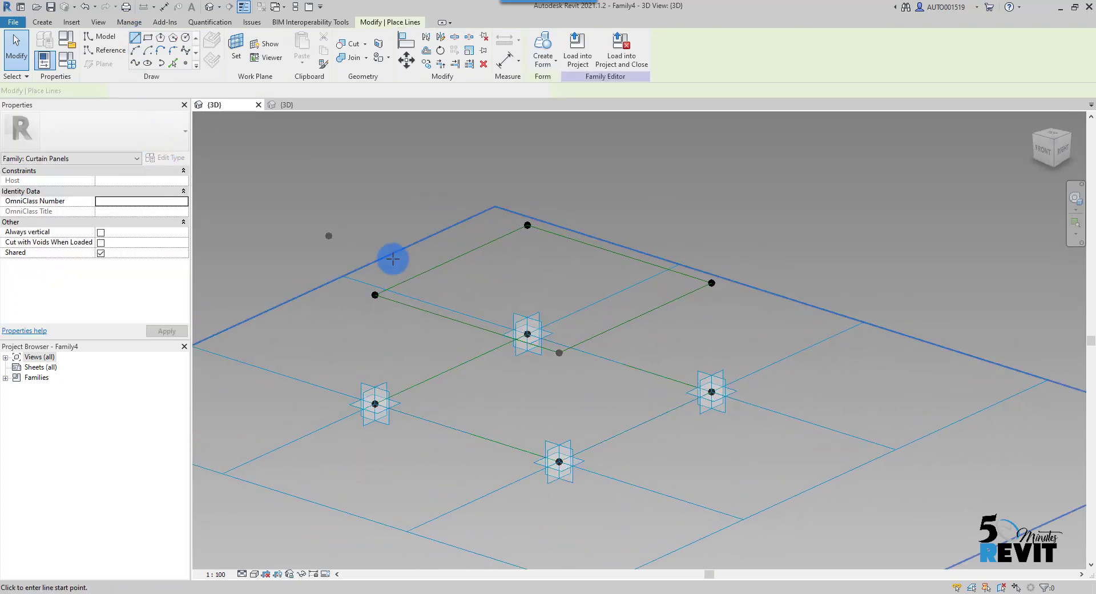
middle_click_drag(396, 225, 452, 349, "shift")
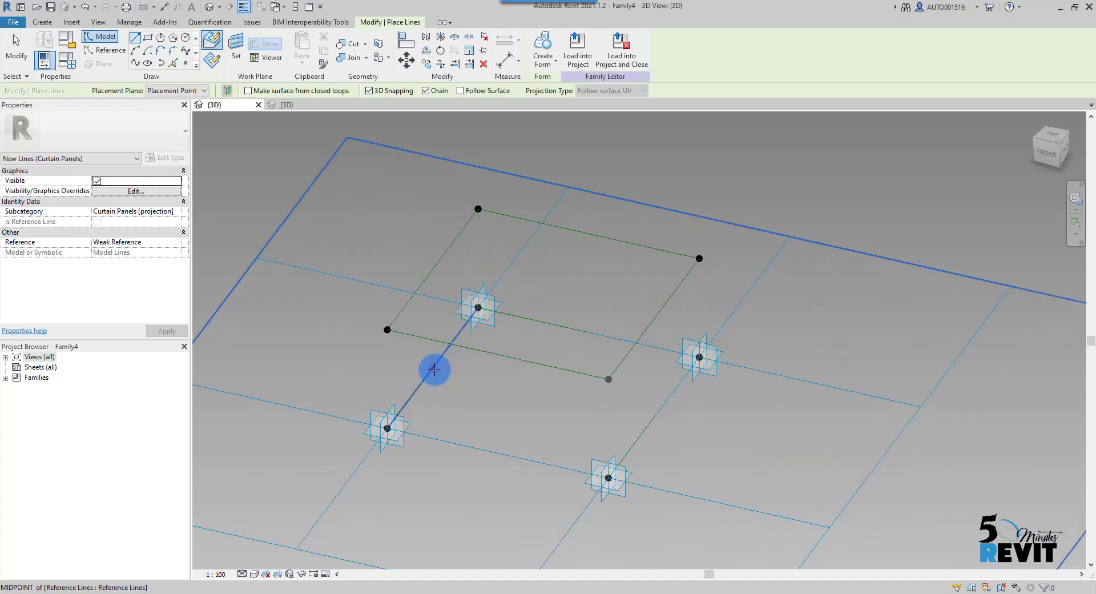
left_click(655, 417)
left_click(16, 48)
middle_click_drag(416, 489, 517, 506, "shift")
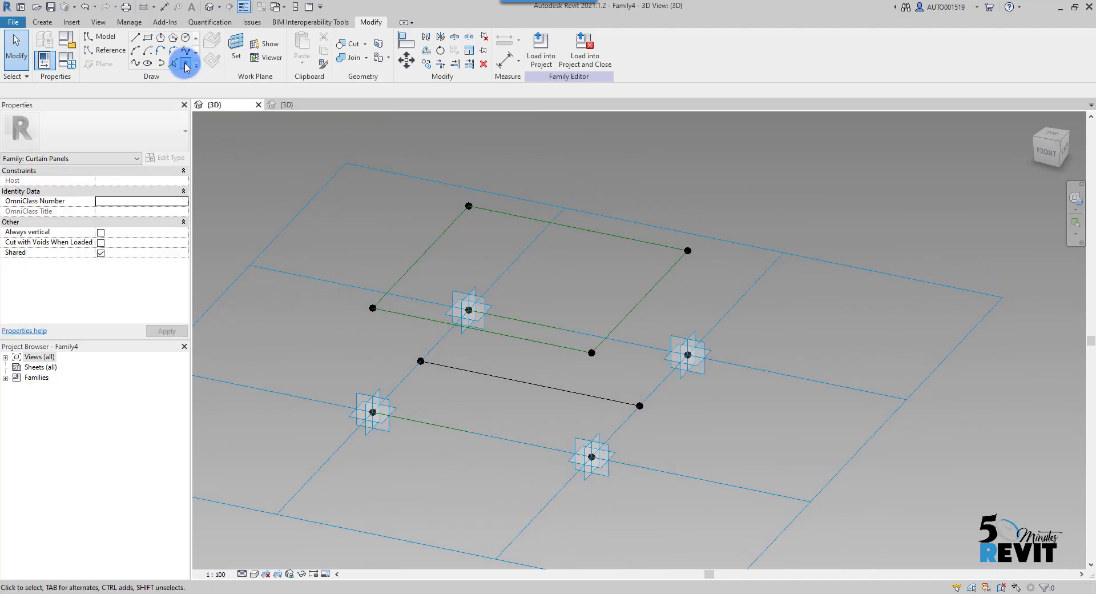
Place a reference point on the panel base.
left_click(185, 63)
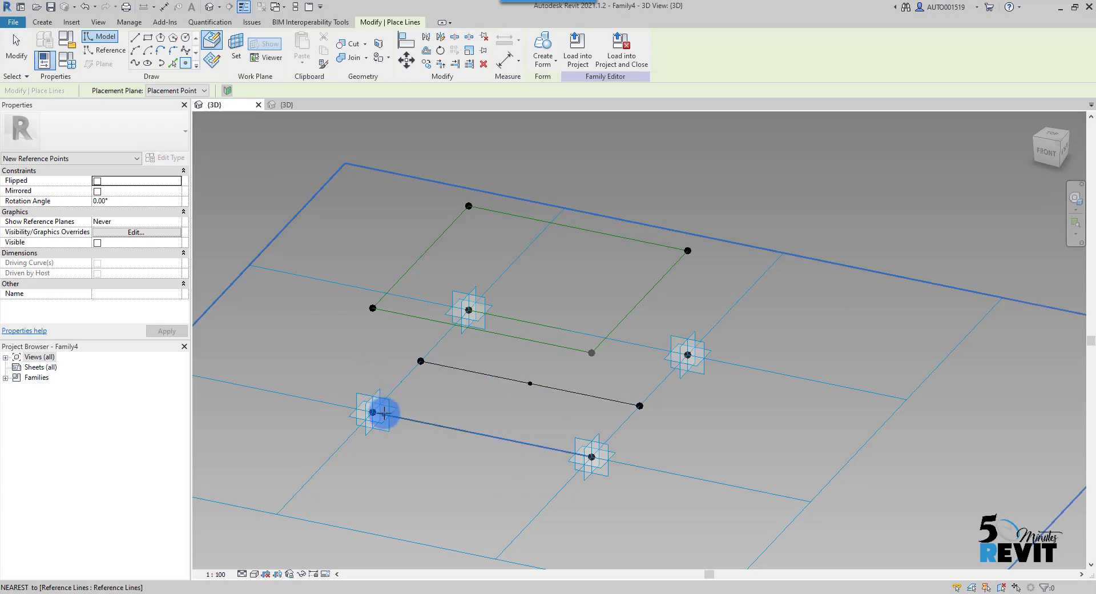
key("Escape")
key("Escape")
middle_click_drag(493, 502, 415, 477, "shift")
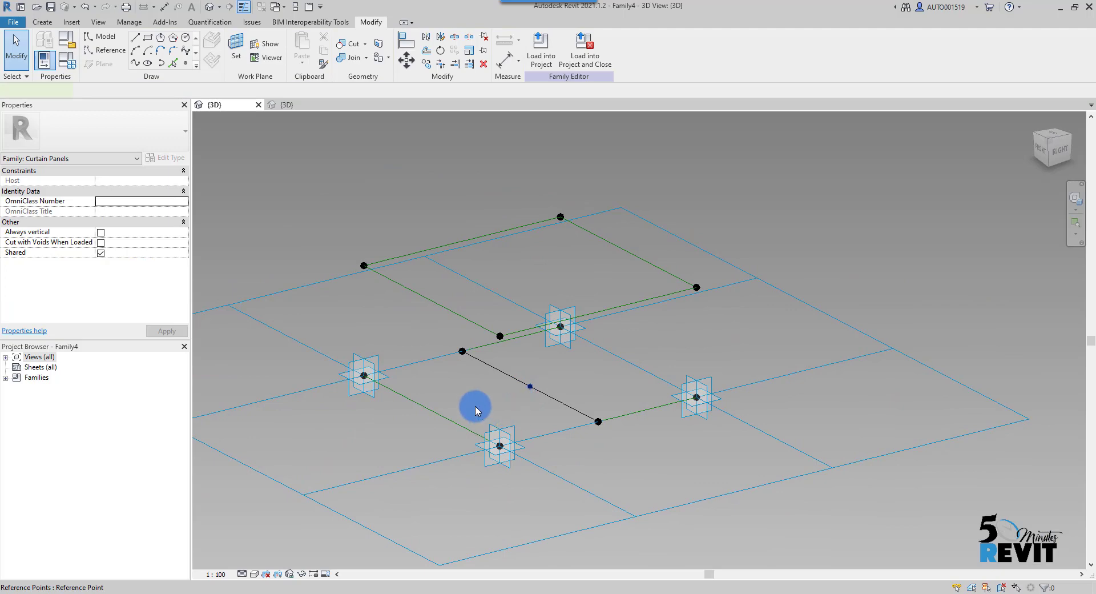
Join the central reference point to the first top corner with a spline.
left_click(364, 266)
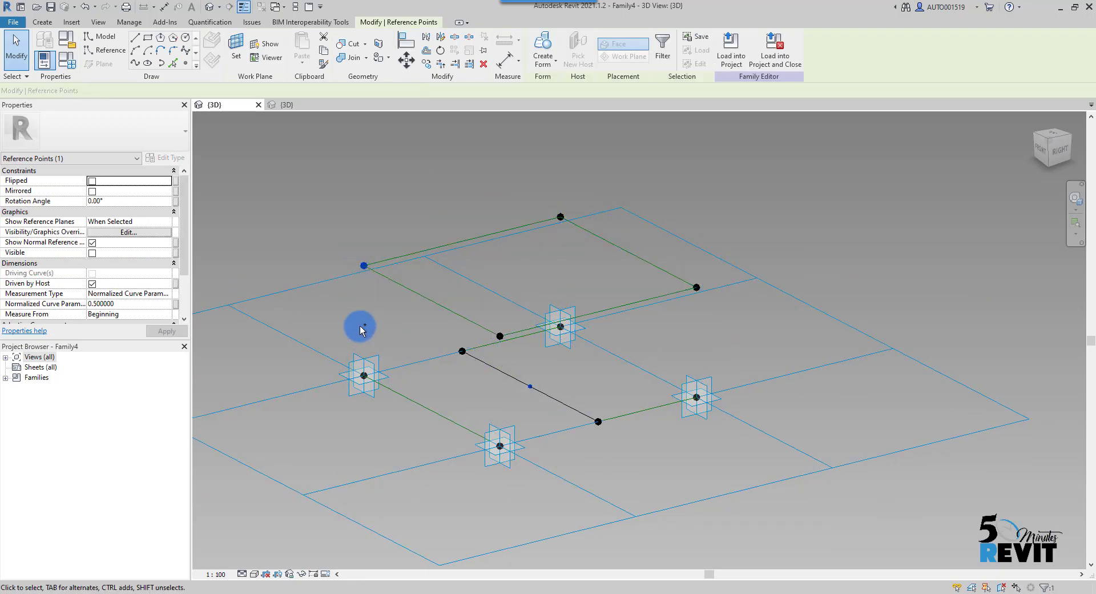
left_click(140, 53)
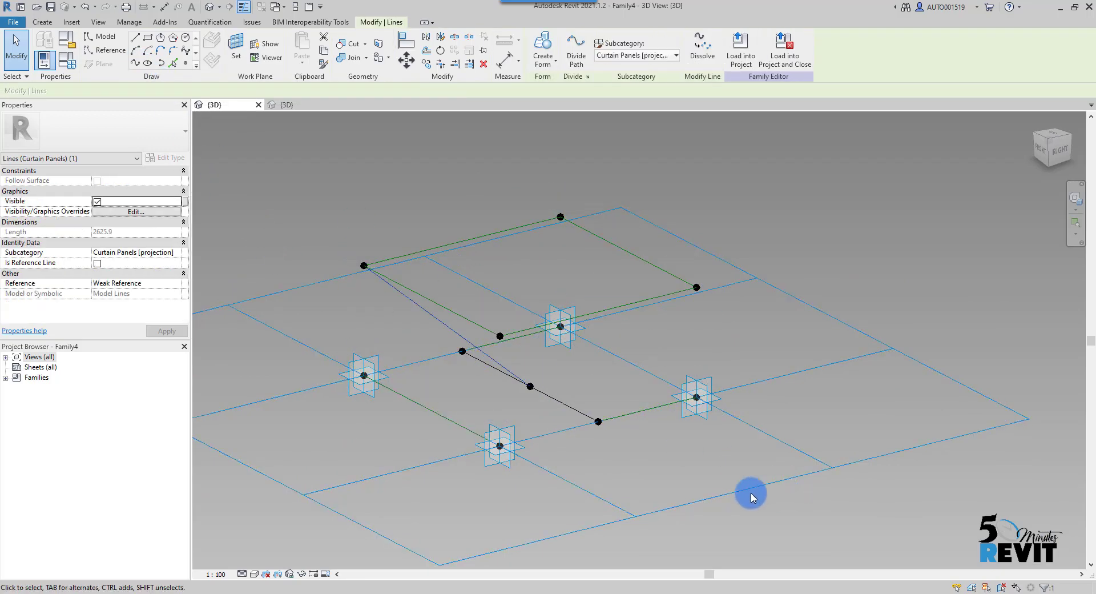
middle_click_drag(367, 289, 613, 462, "shift")
left_click(531, 366)
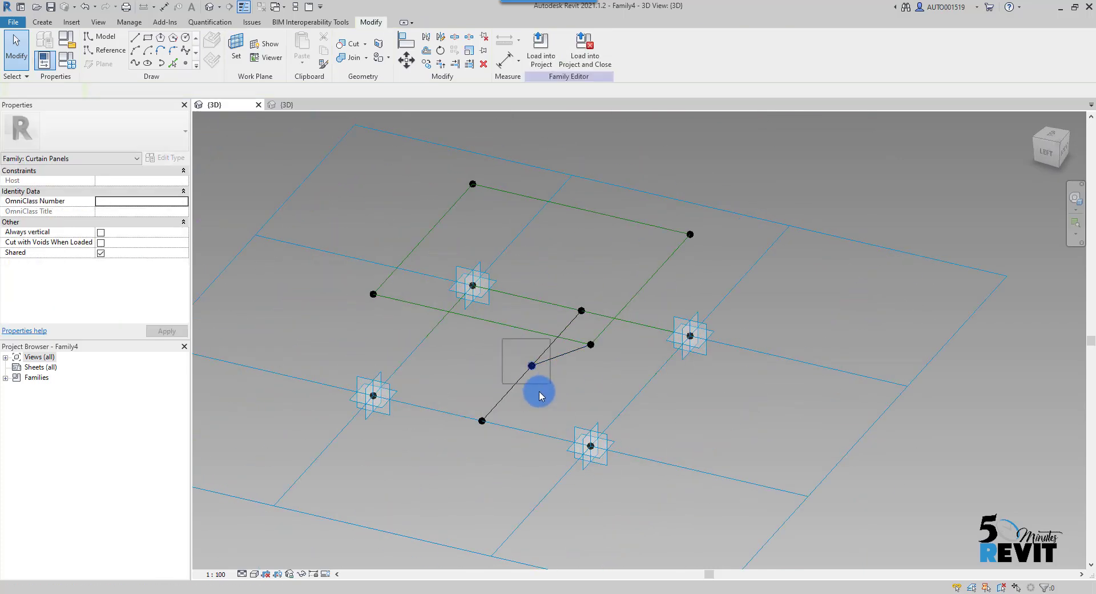
left_click(374, 294, "ctrl")
left_click(135, 63)
Join the central point to the remaining top corners with splines, then select the diagonals.
middle_click_drag(495, 416, 481, 379, "shift")
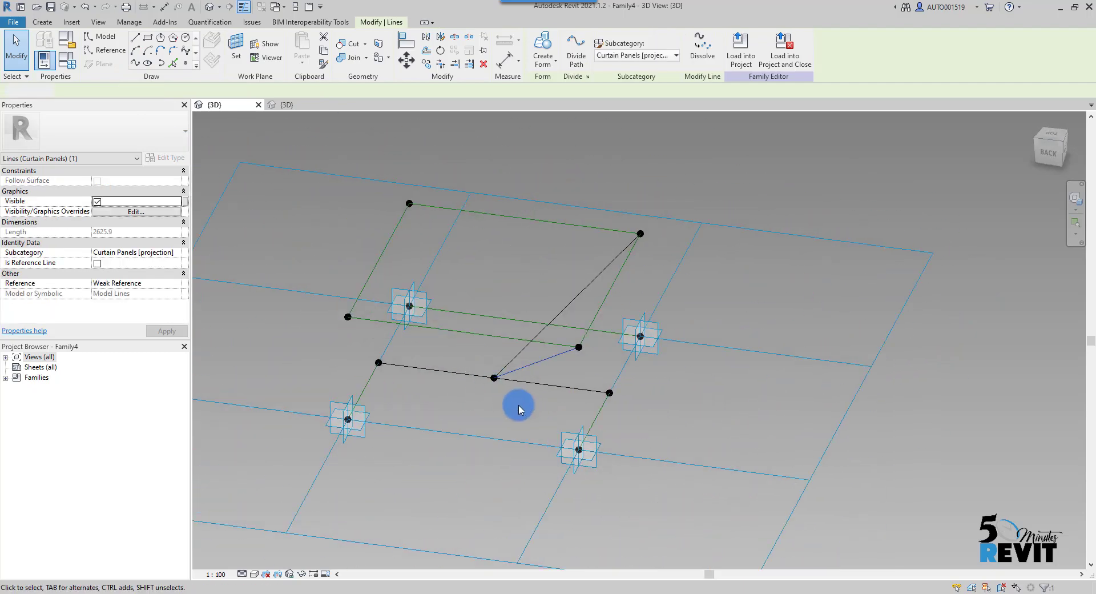
left_click(494, 377)
left_click(348, 316, "ctrl")
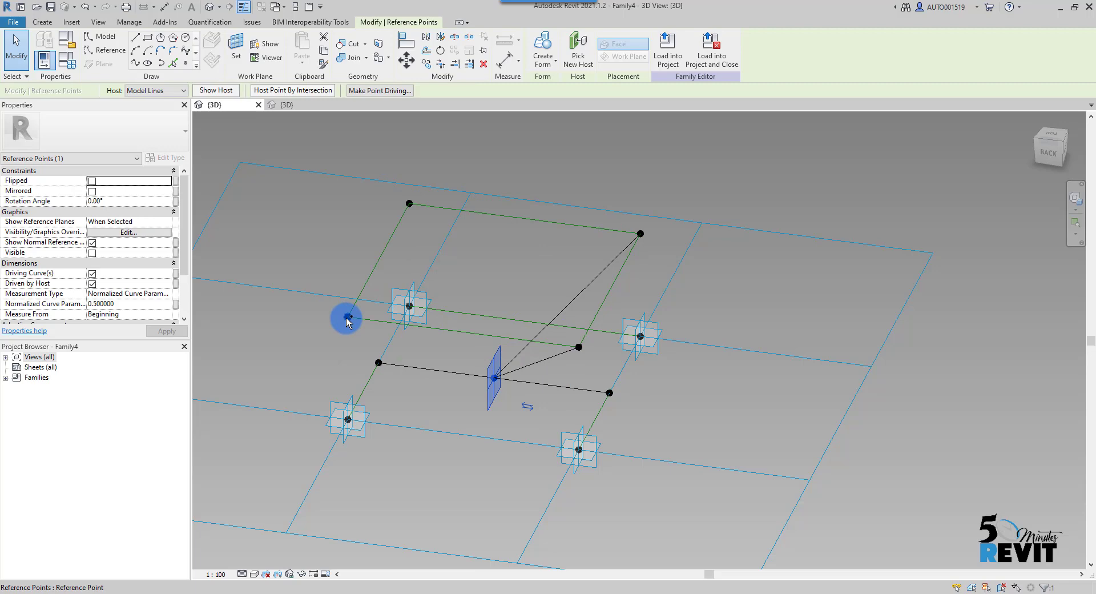
left_click(134, 65)
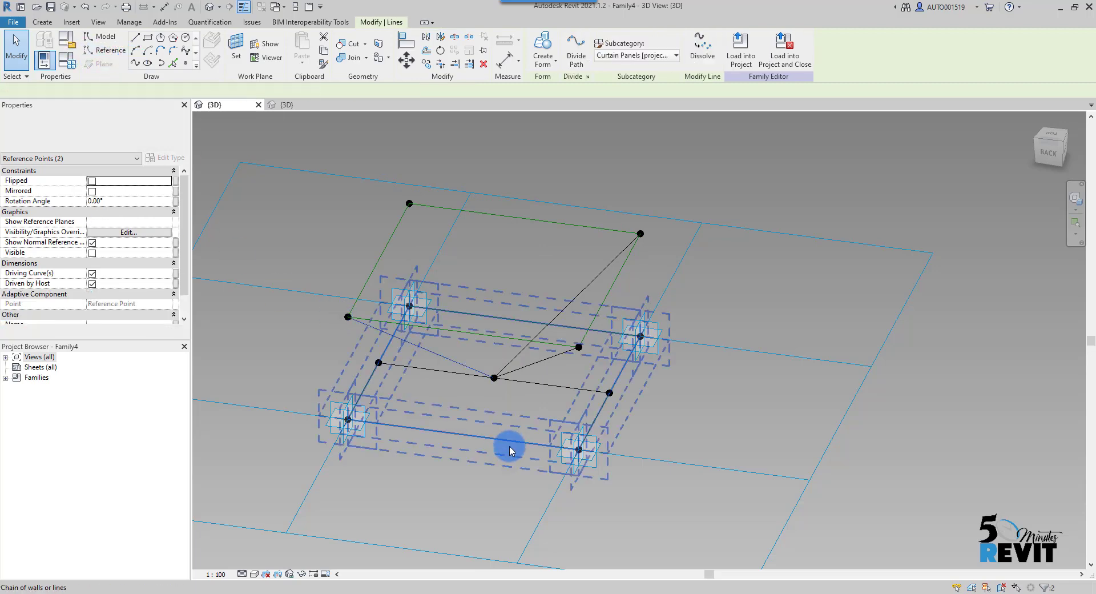
mouse_move(491, 444)
middle_mouse_down("shift")
mouse_move(587, 456)
mouse_move(484, 411)
mouse_move(531, 433)
middle_mouse_up("shift")
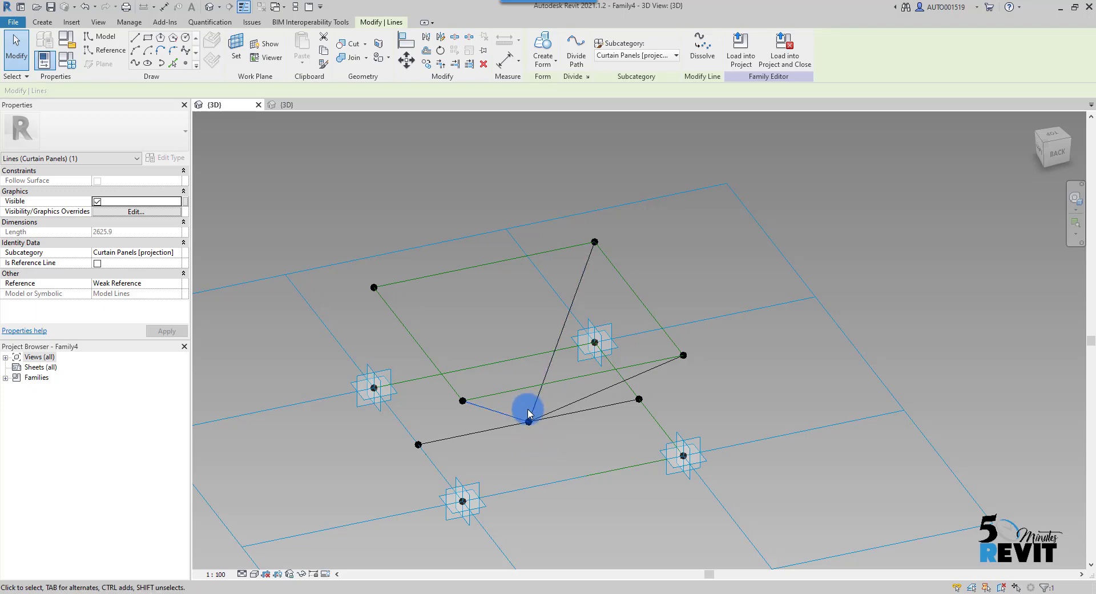
left_click(529, 421)
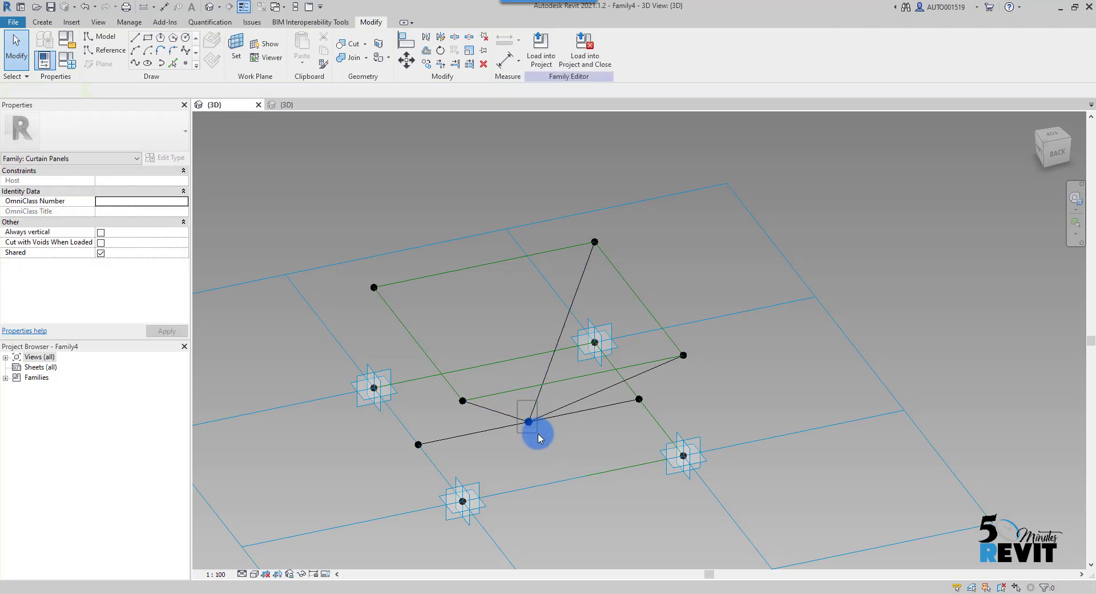
left_click(374, 288, "ctrl")
left_click(136, 64)
middle_click_drag(591, 479, 664, 440, "shift")
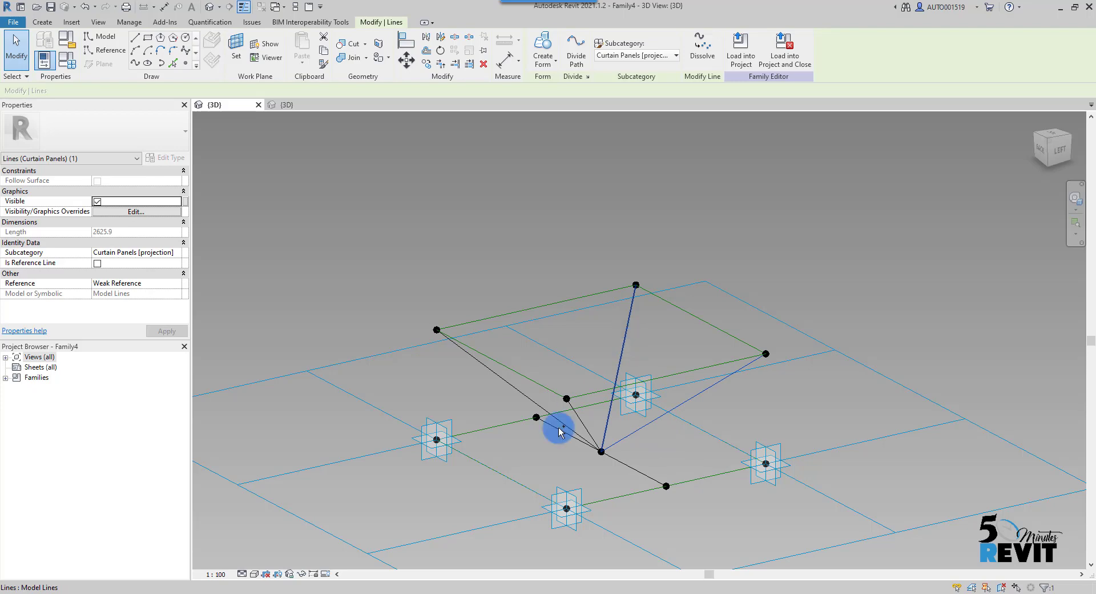
left_click(519, 395, "ctrl")
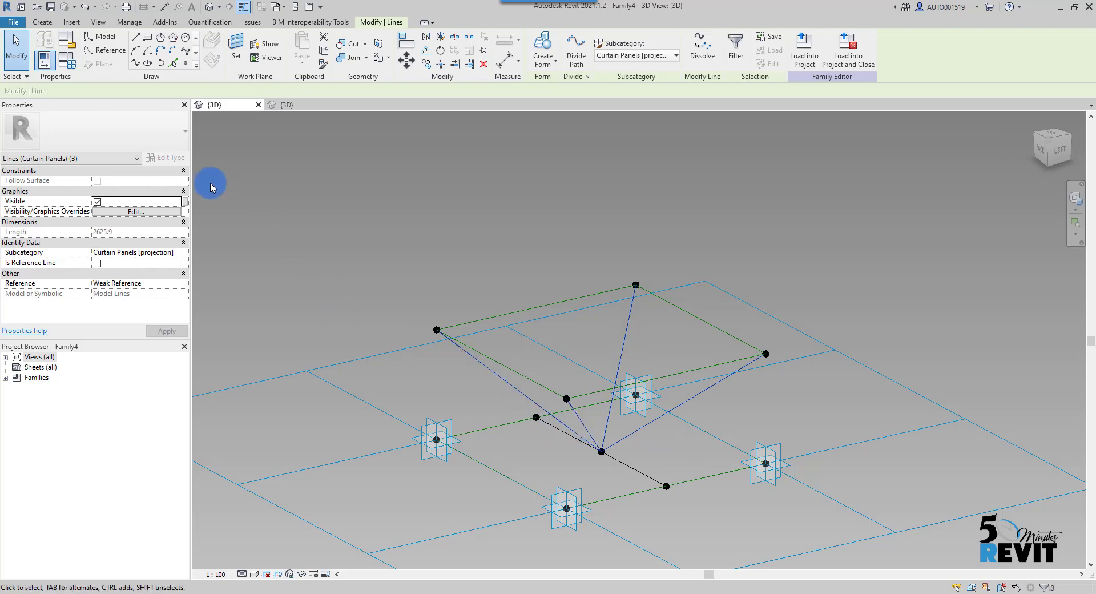
Mark the selected diagonal lines as reference lines in Properties.
left_click(98, 264)
left_click(191, 336)
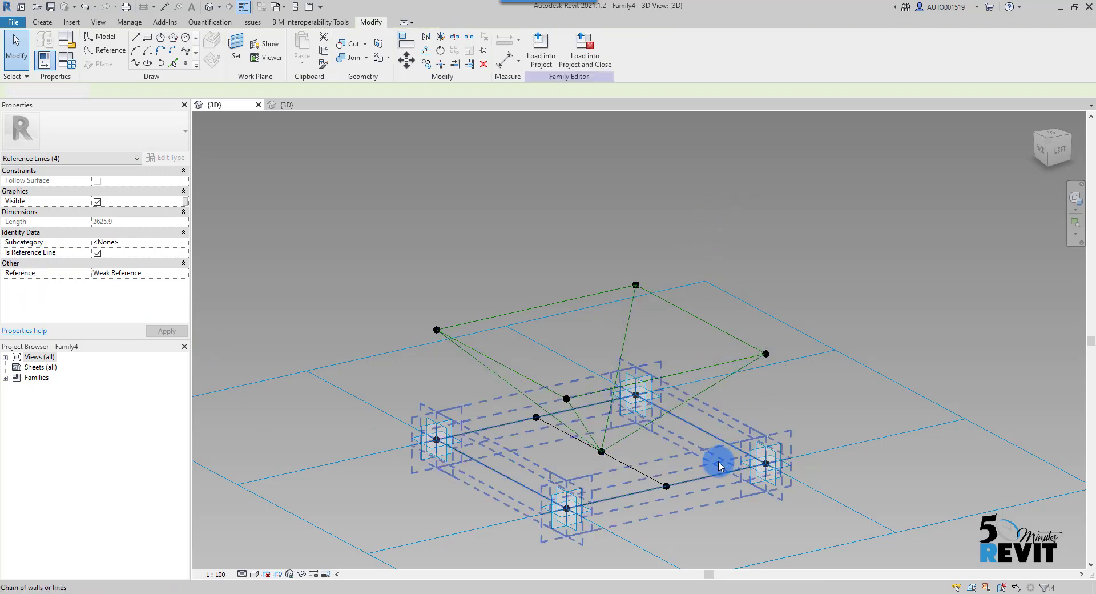
middle_click_drag(717, 457, 416, 281, "shift")
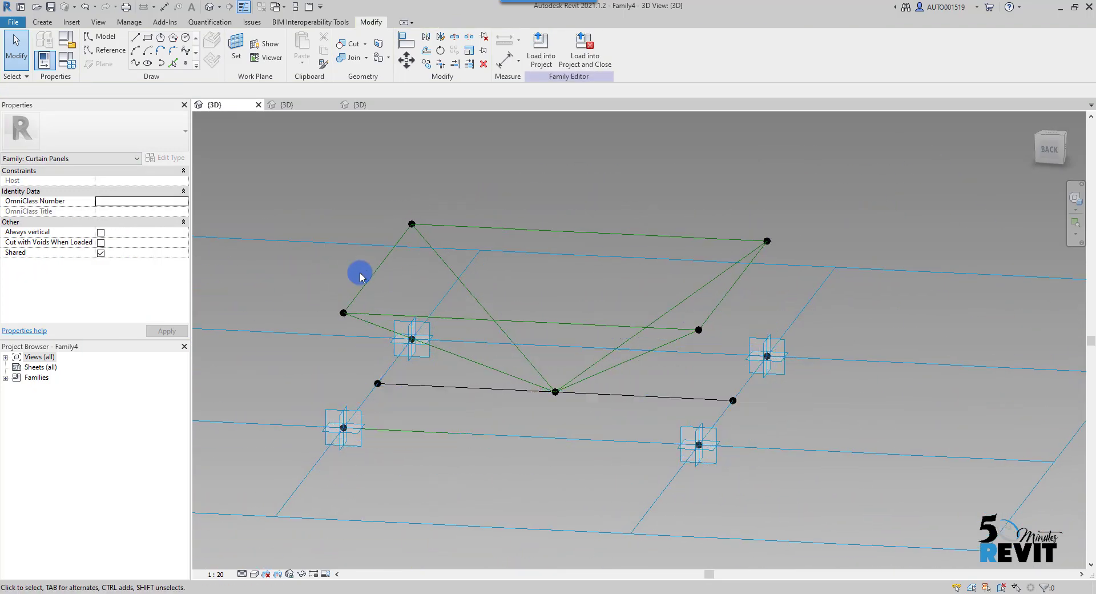
middle_click_drag(492, 505, 423, 472, "shift")
middle_click_drag(384, 342, 636, 477)
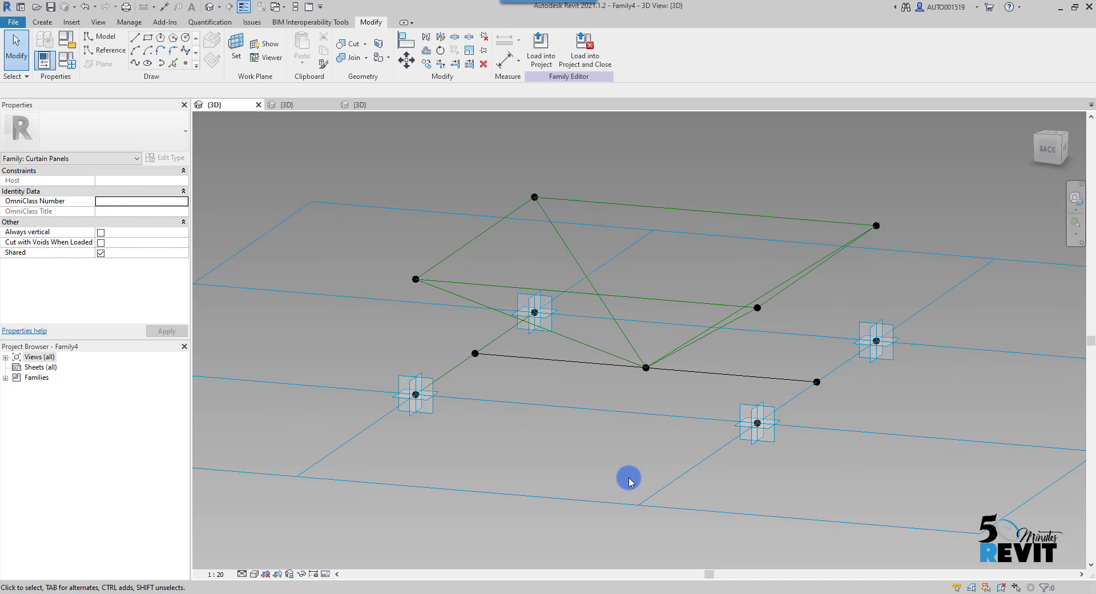
Place a reference point on one diagonal reference line.
left_click(185, 62)
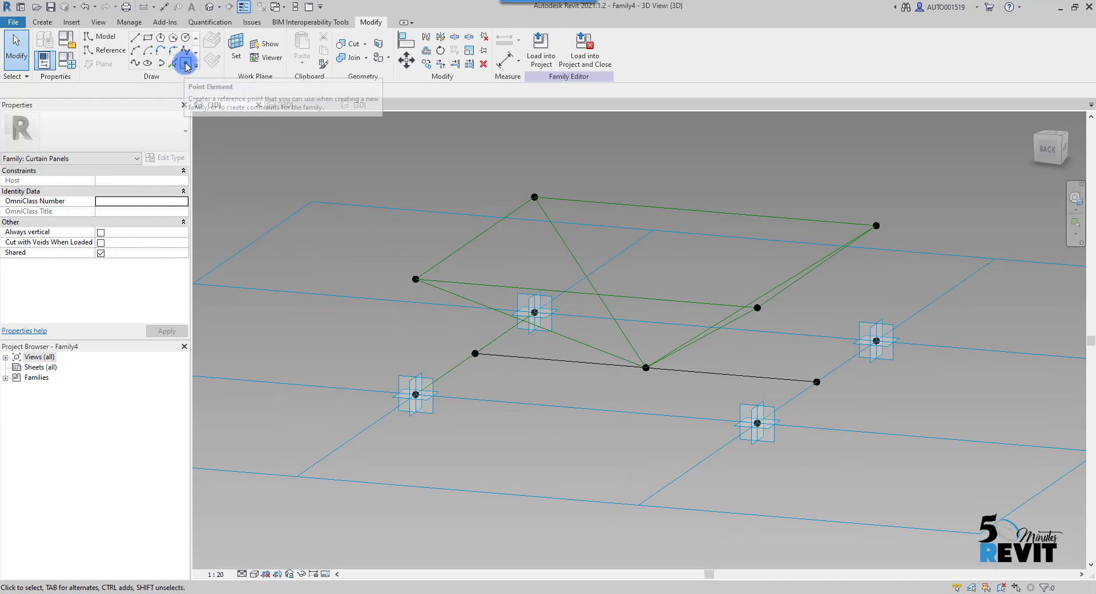
middle_click_drag(591, 475, 438, 416, "shift")
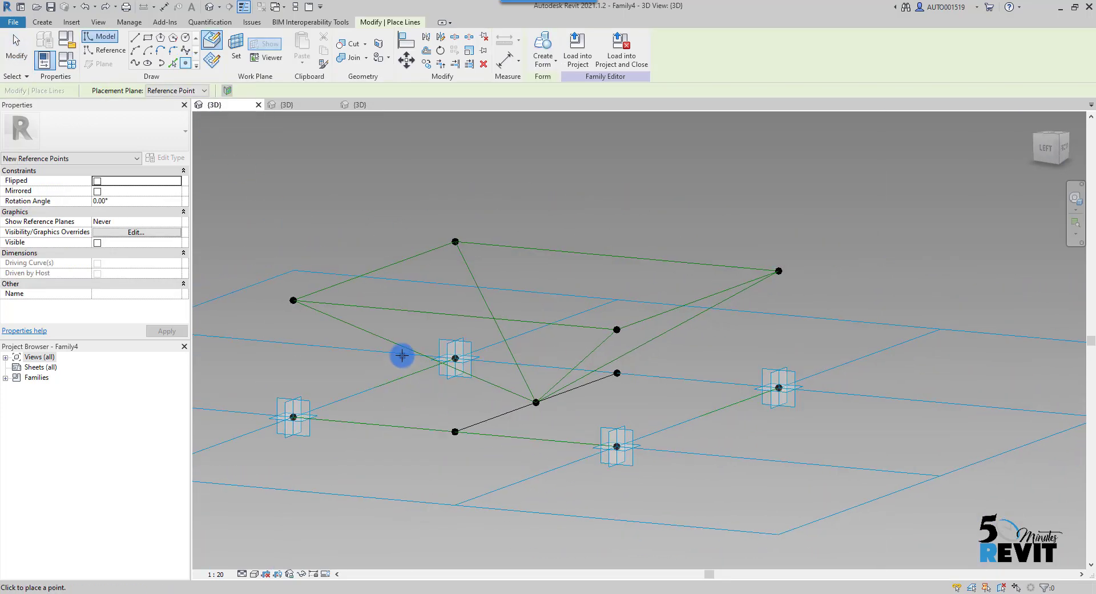
scroll(401, 354, "up", 3)
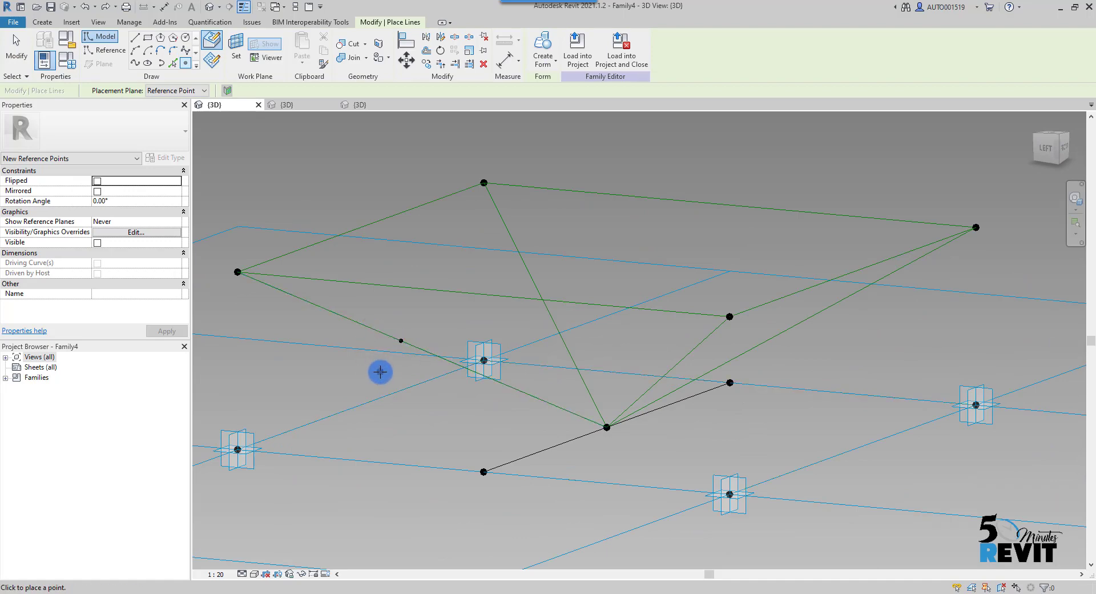
key("Escape")
middle_click_drag(382, 372, 472, 421)
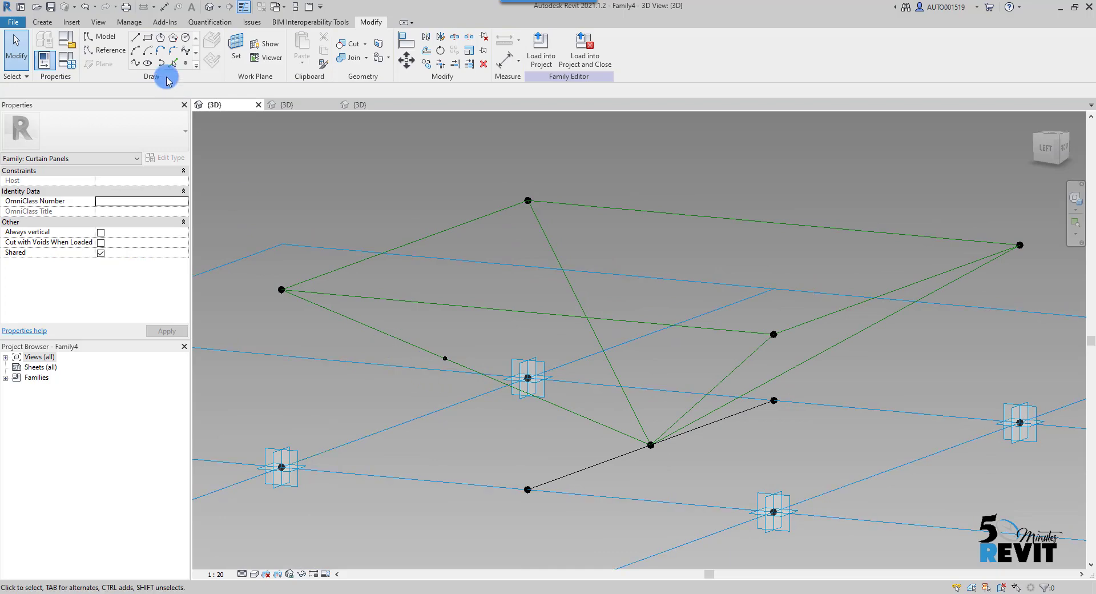
Draw a small circle on the new point's work plane, centred on the point.
left_click(186, 45)
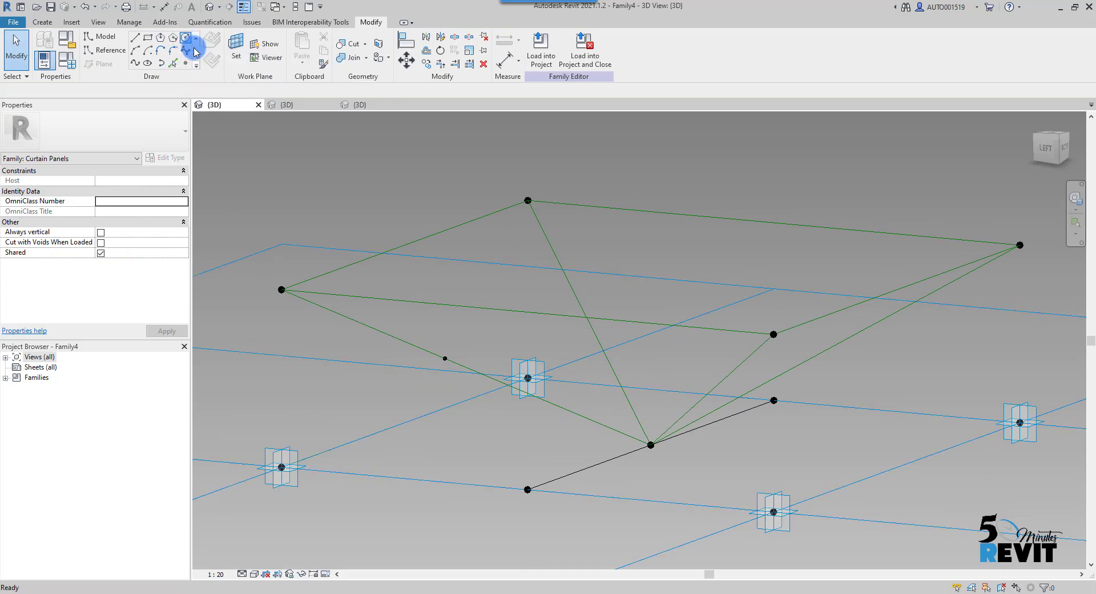
left_click(237, 53)
scroll(445, 357, "up", 3)
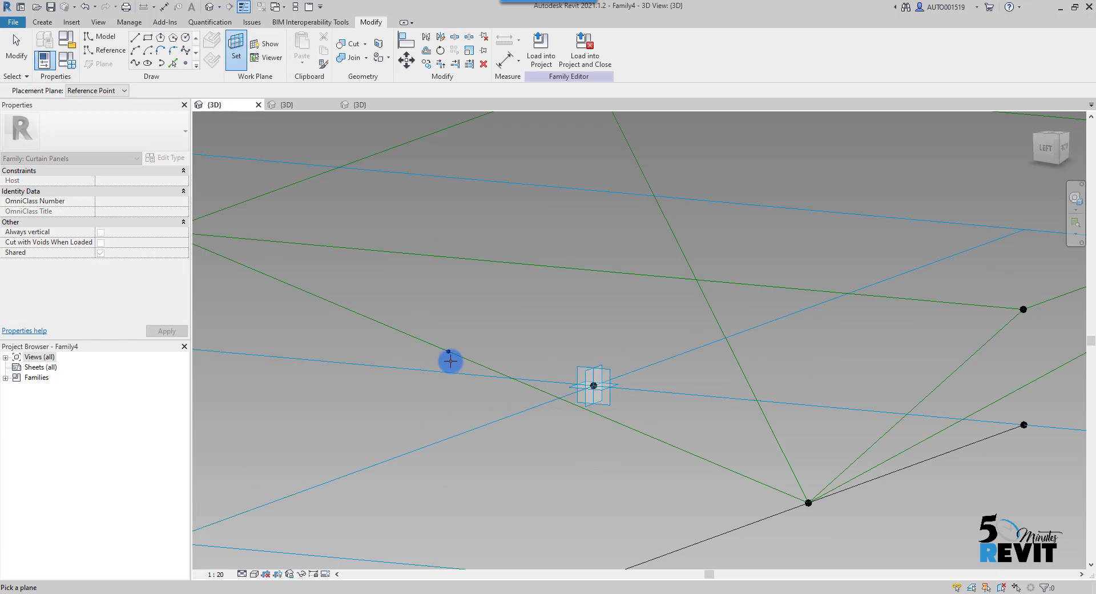
left_click(447, 352)
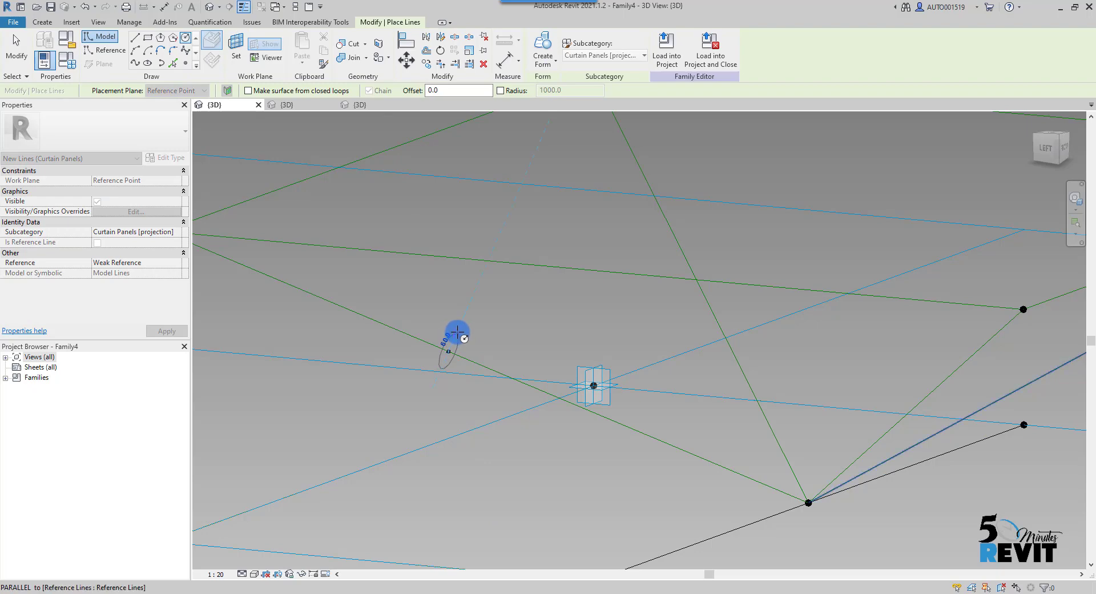
left_click(457, 330)
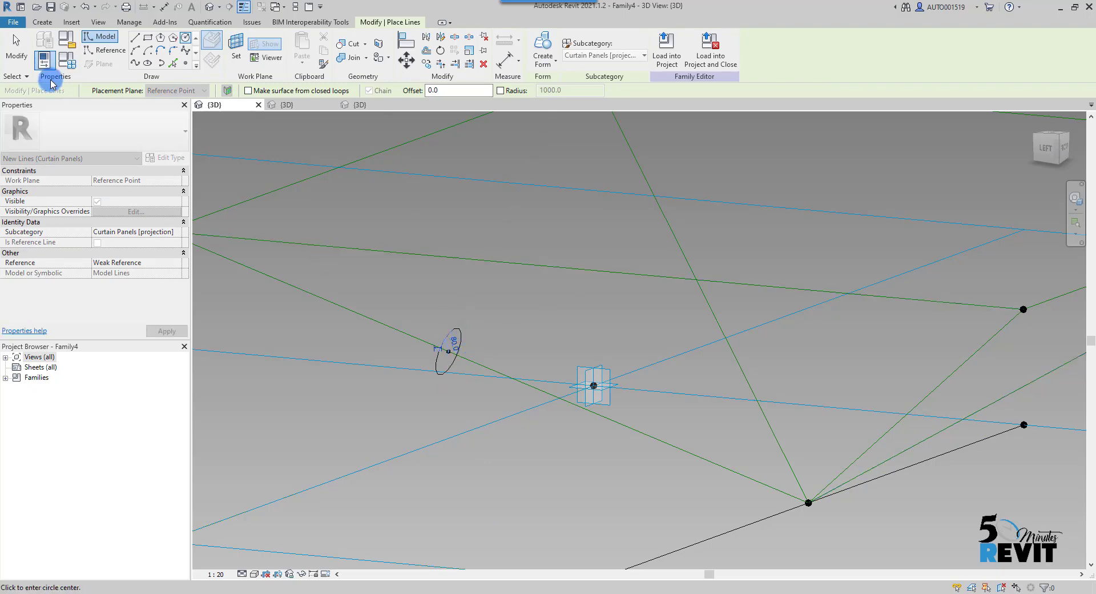
key("Escape")
key("Escape")
scroll(411, 366, "down", 5)
middle_click_drag(418, 385, 497, 409, "shift")
scroll(513, 407, "up", 5)
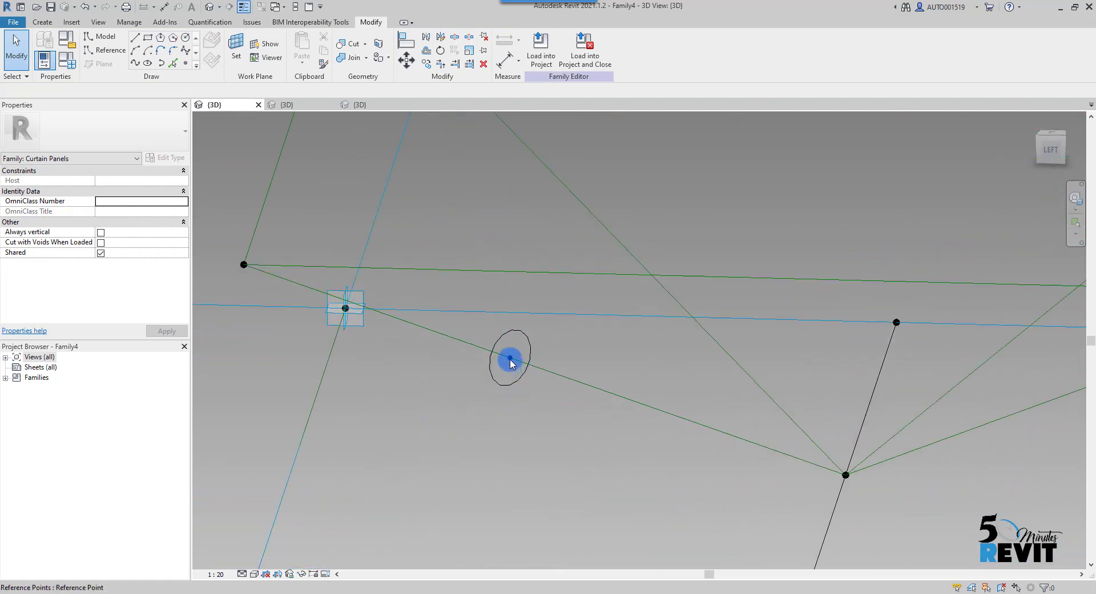
Copy the point and circle twice further along the diagonal line.
left_click(510, 360)
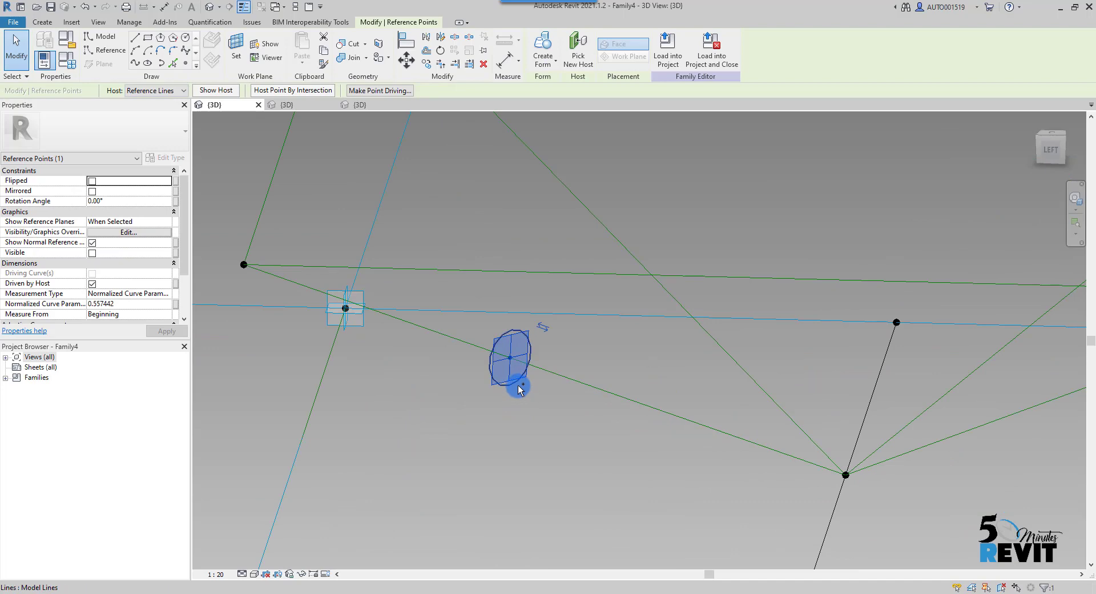
left_click(520, 387, "ctrl")
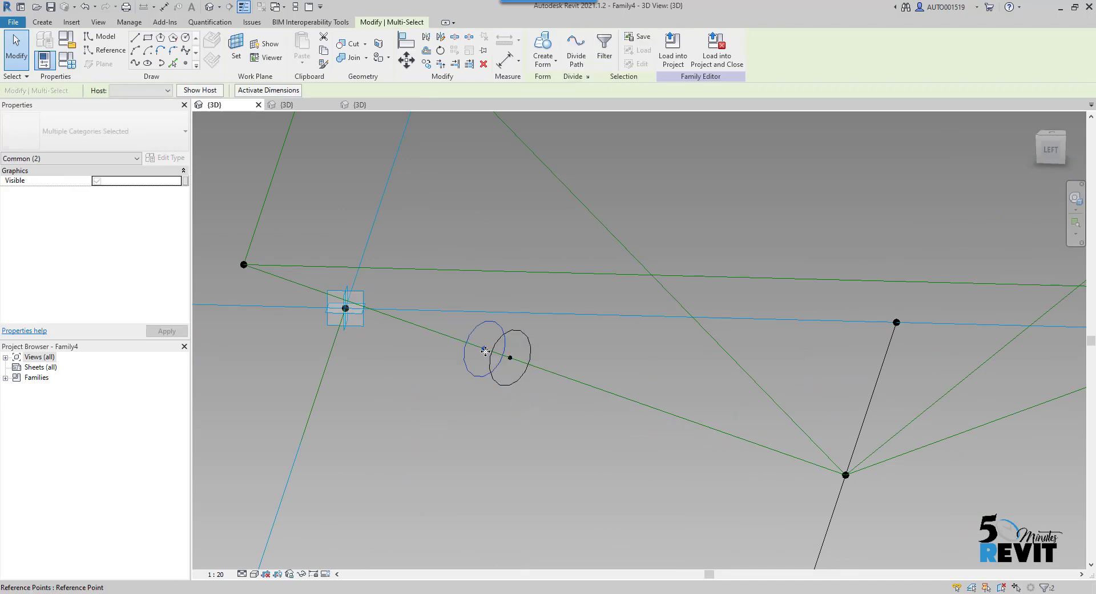
left_click_drag(449, 341, 455, 406, "ctrl")
middle_click_drag(455, 406, 516, 466)
left_click_drag(496, 394, 464, 378, "ctrl")
key("Escape")
Re-host one copied circle's point onto another diagonal reference line.
scroll(499, 477, "down", 2)
middle_click_drag(517, 492, 480, 479, "shift")
middle_click_drag(509, 502, 521, 513)
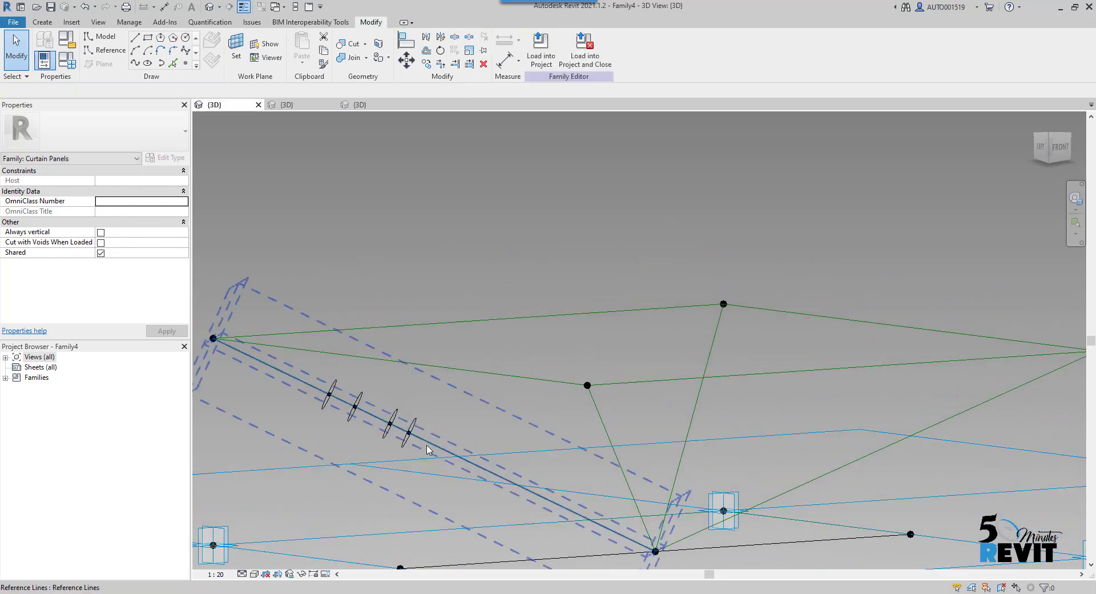
scroll(416, 435, "up", 2)
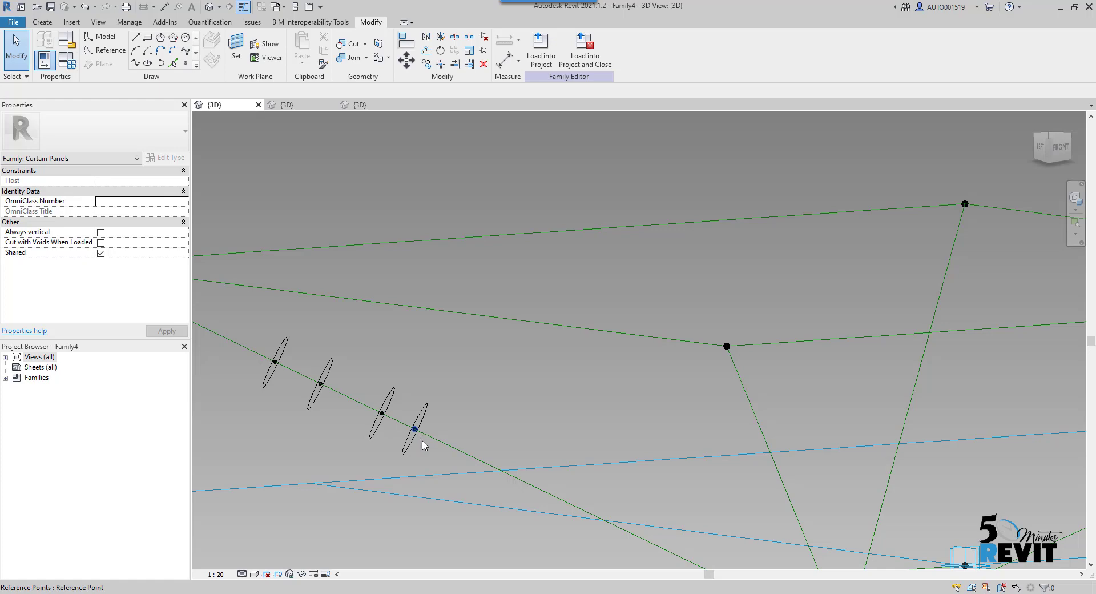
left_click(420, 436)
left_click(578, 58)
left_click(570, 227)
middle_click_drag(587, 303, 592, 477, "shift")
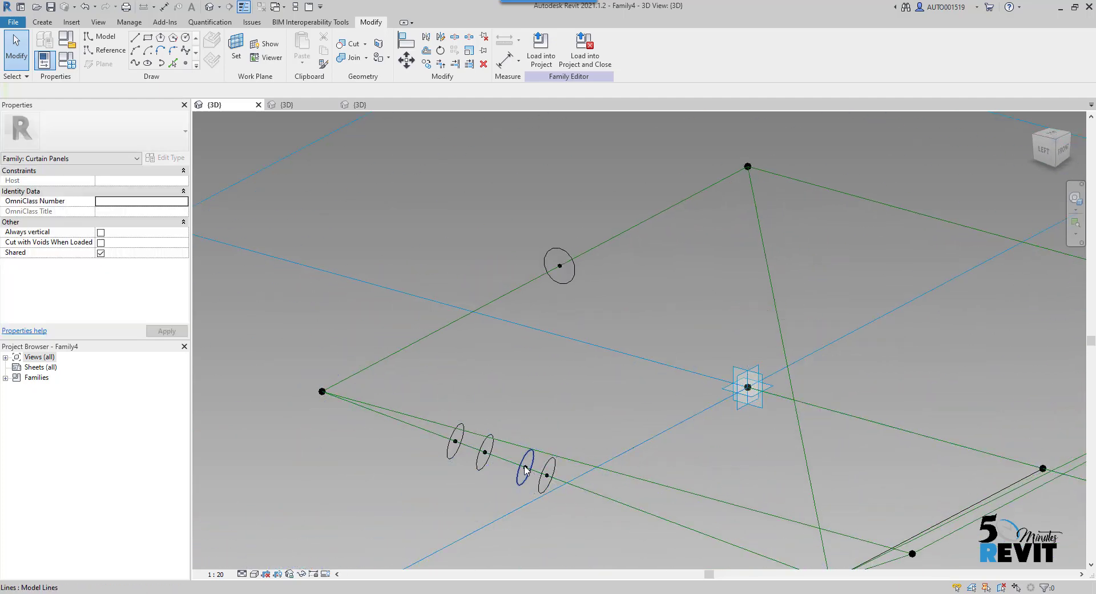
Move the third circle's point onto the other reference line.
left_click(537, 505)
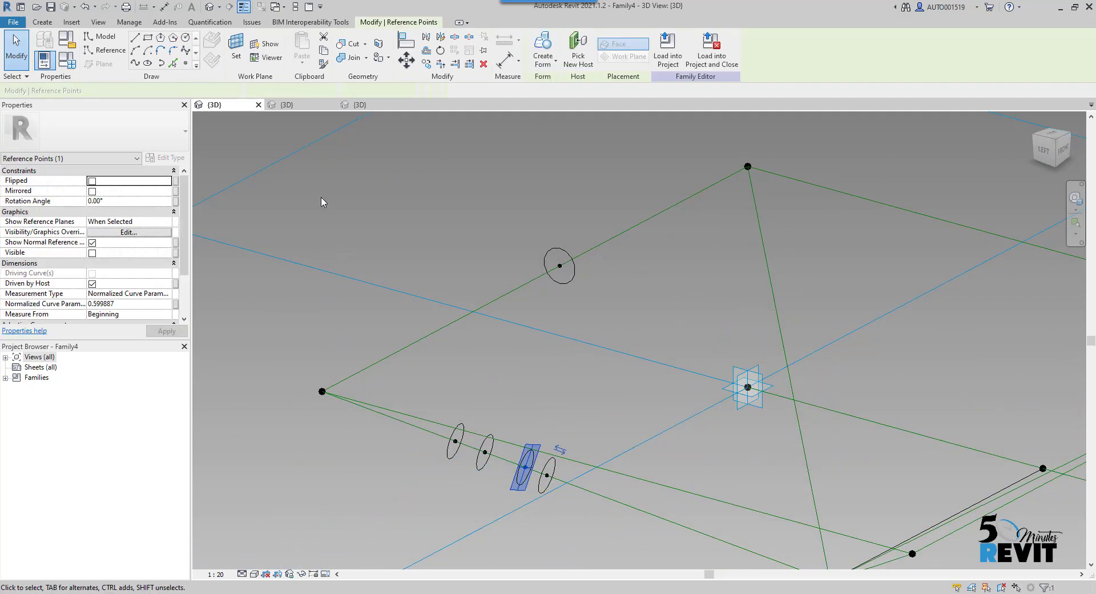
left_click(772, 291)
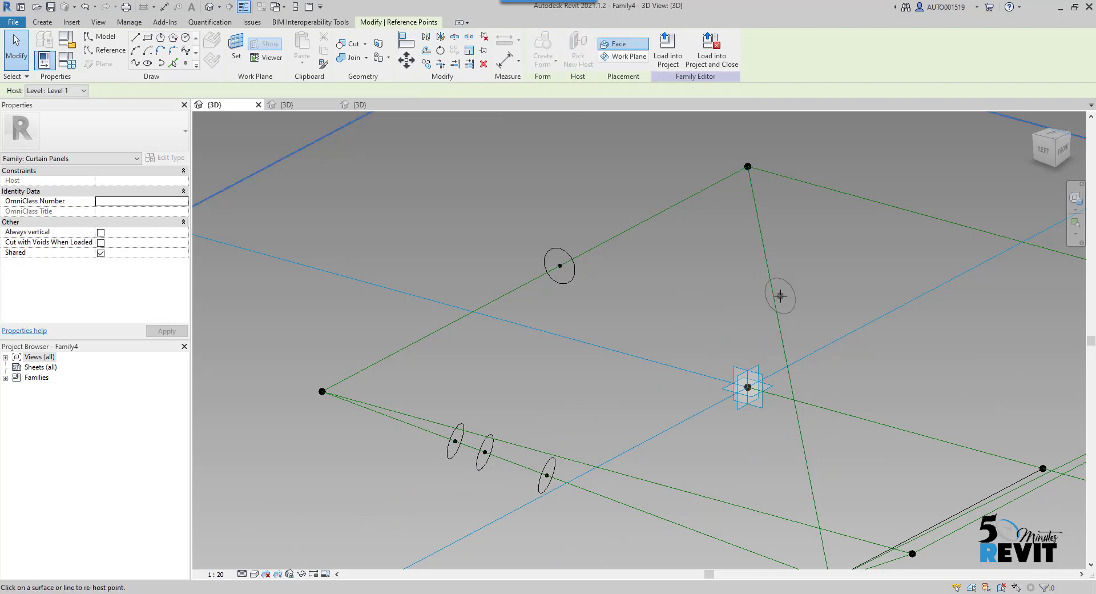
key("Escape")
Remove the extra profile point from the first diagonal.
scroll(774, 300, "down", 3)
middle_click_drag(774, 300, 808, 301, "shift")
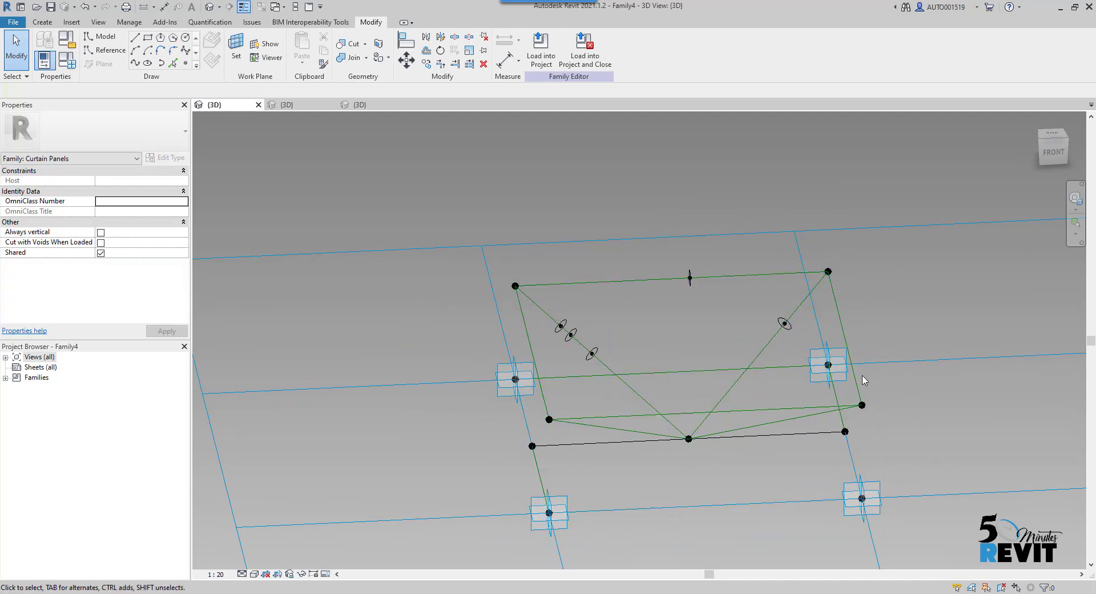
scroll(742, 475, "up", 3)
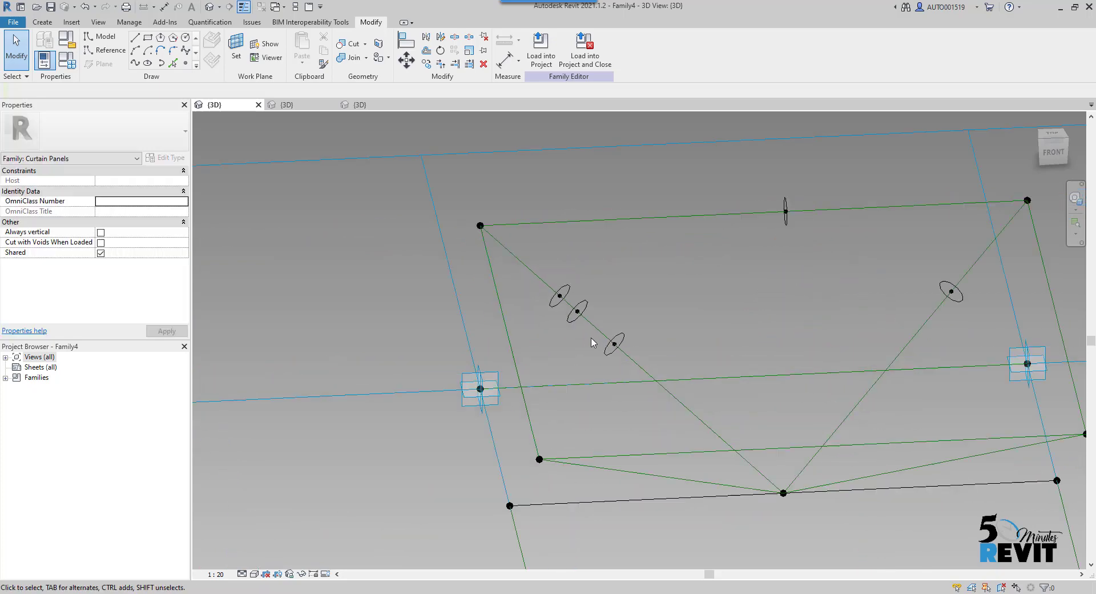
left_click(616, 349)
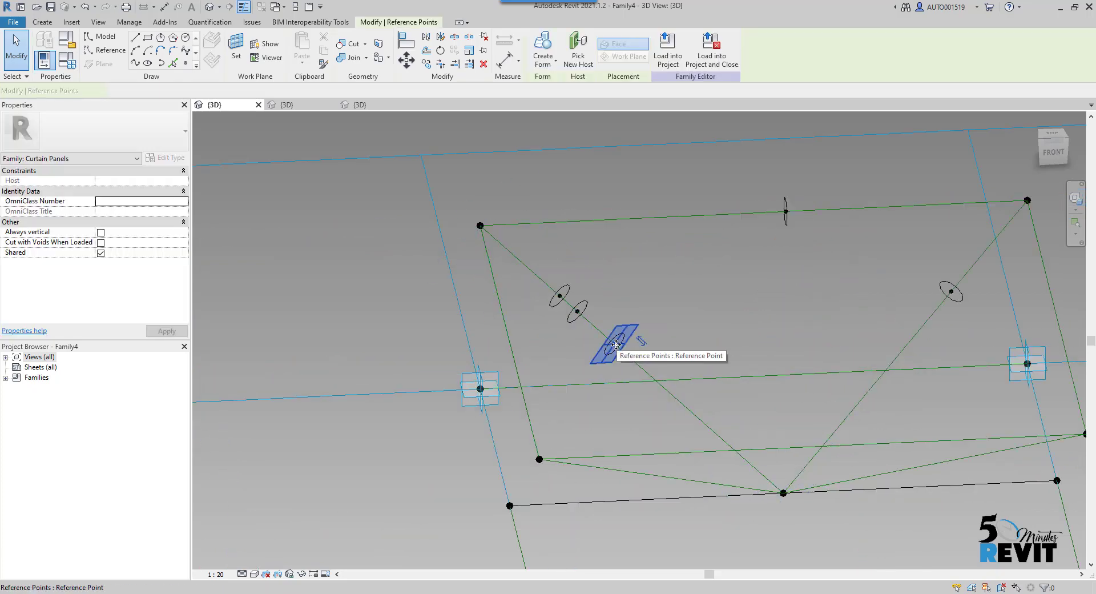
key("Escape")
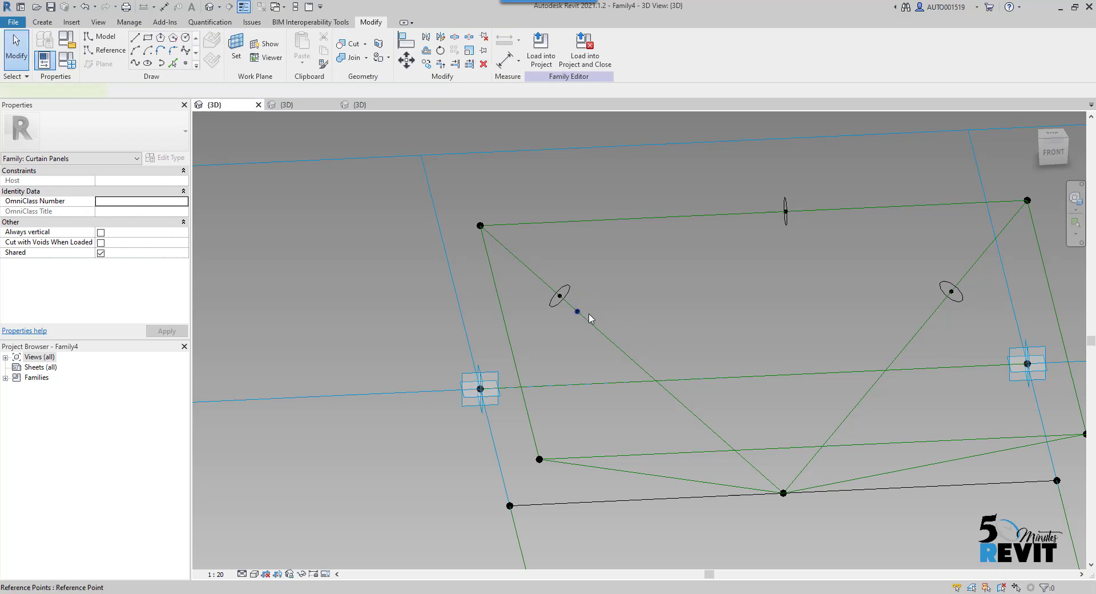
Sweep the circle profile along the diagonal reference lines into solid tubes.
left_click(618, 346)
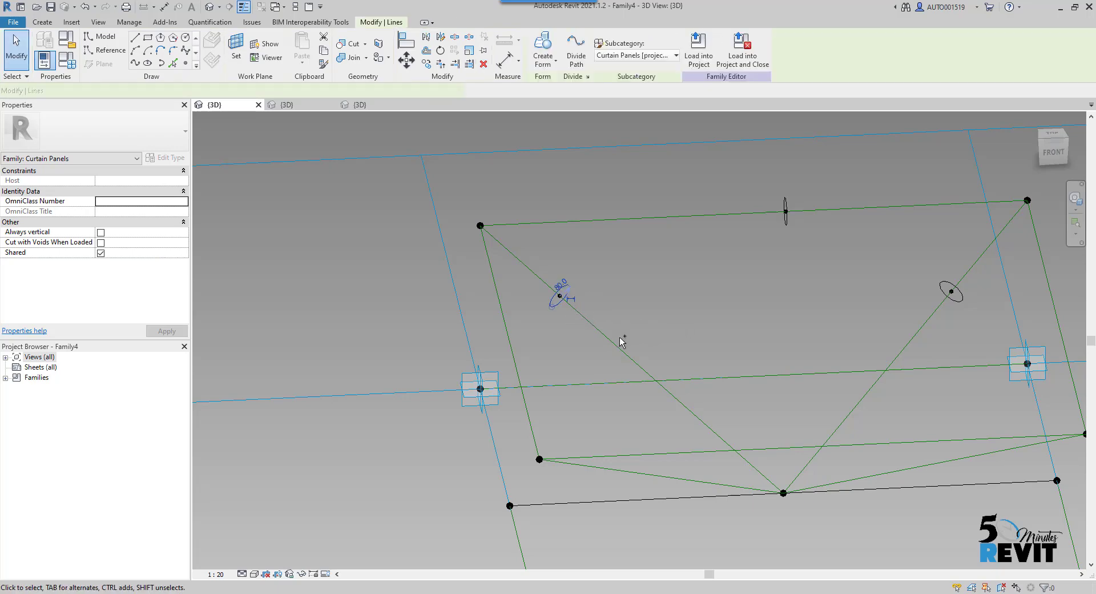
middle_click_drag(822, 412, 658, 288)
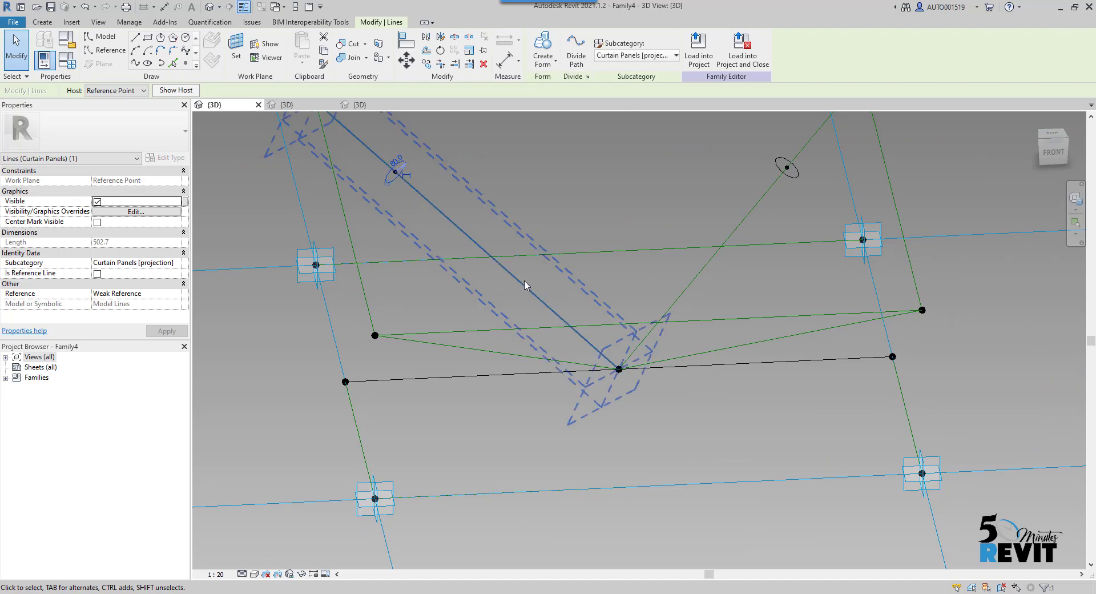
left_click(565, 312, "ctrl")
middle_click_drag(574, 351, 692, 379, "shift")
left_click(716, 306, "ctrl")
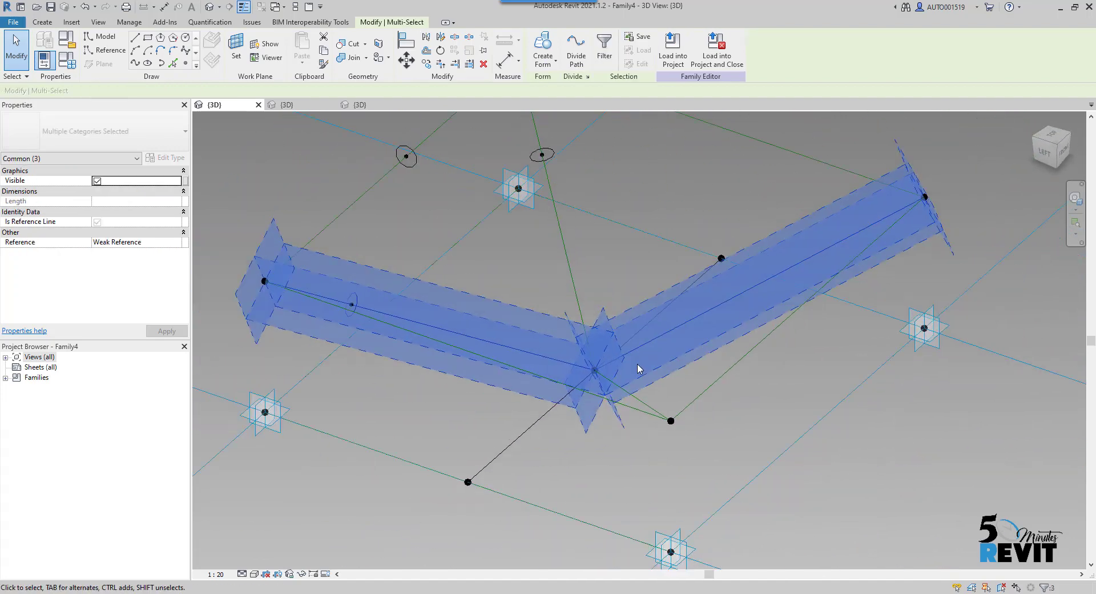
scroll(637, 368, "down", 1)
left_click(543, 60)
left_click(571, 86)
middle_click_drag(849, 467, 423, 348, "shift")
key("Escape")
middle_click_drag(626, 387, 760, 497, "shift")
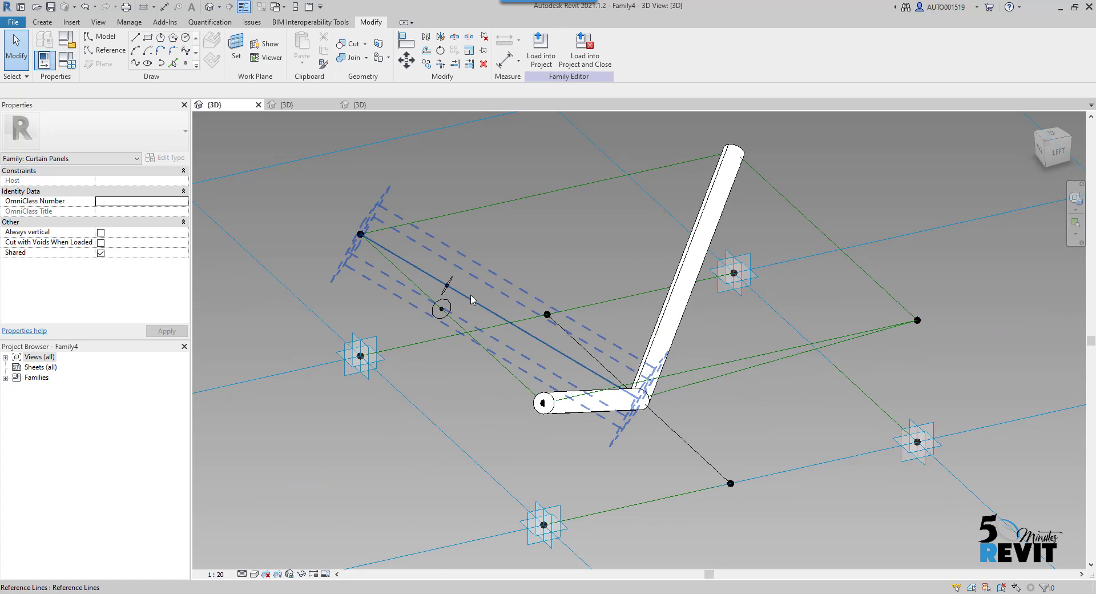
Create a solid tube along a panel edge line using its reference lines.
left_click(684, 355)
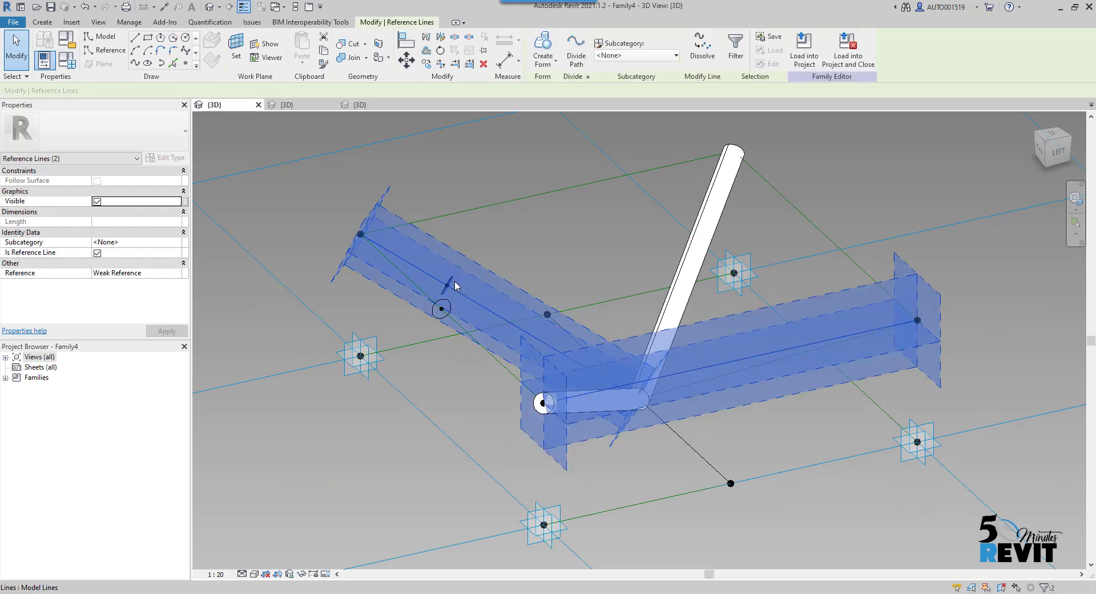
key("Escape")
left_click(488, 308)
left_click(668, 360, "ctrl")
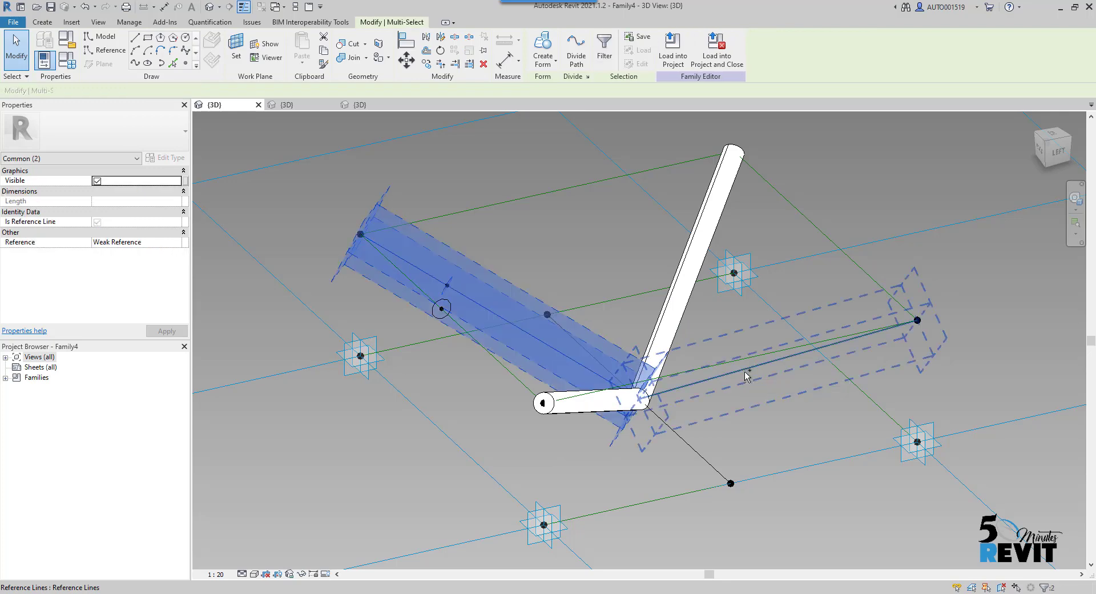
left_click(799, 355, "ctrl")
left_click(548, 68)
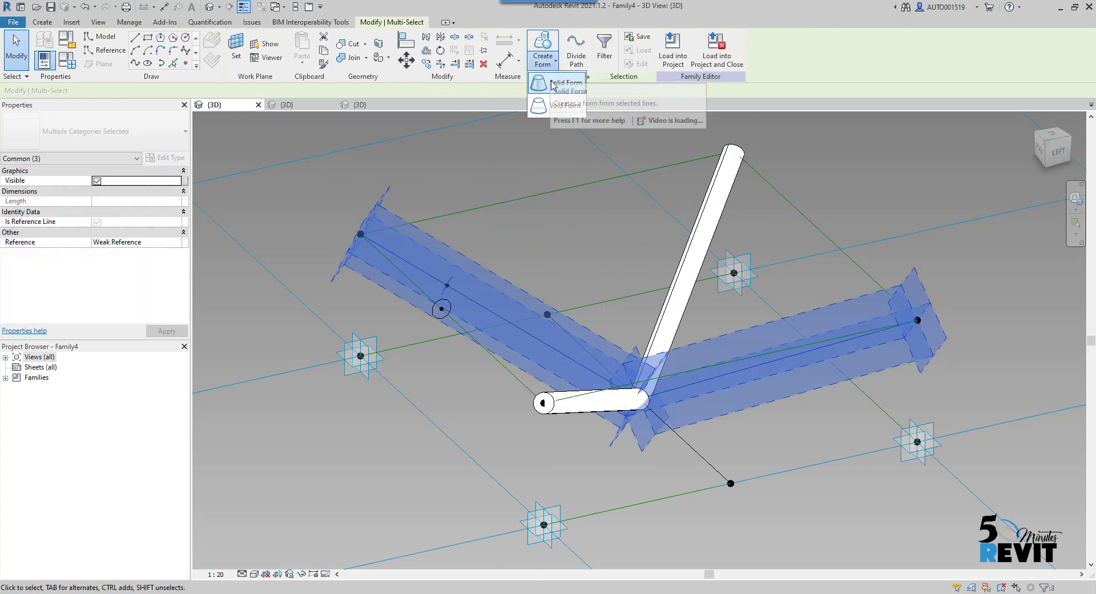
left_click(563, 80)
middle_click_drag(560, 272, 644, 331, "shift")
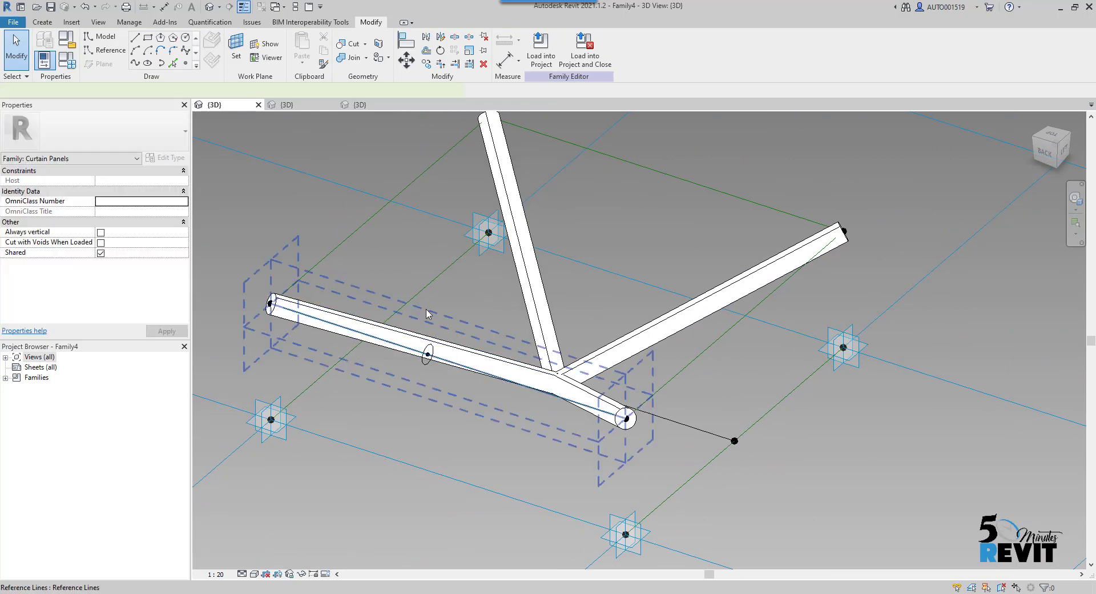
Sweep the circular profile along the four remaining square edges as solid tubes.
left_click(490, 373)
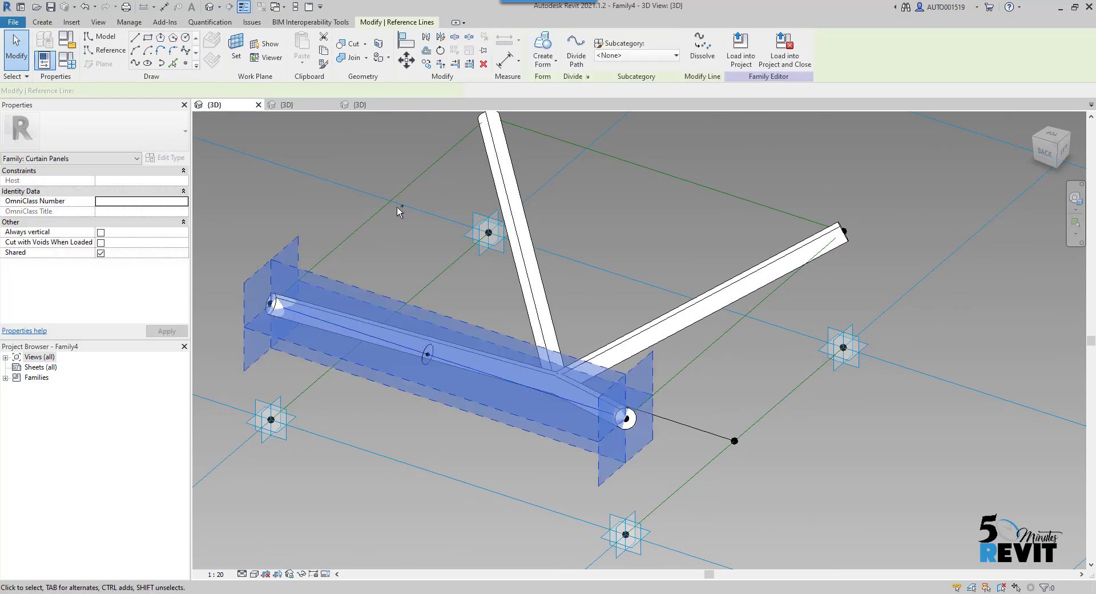
left_click(672, 174, "ctrl")
left_click(768, 310, "ctrl")
left_click(463, 347, "ctrl")
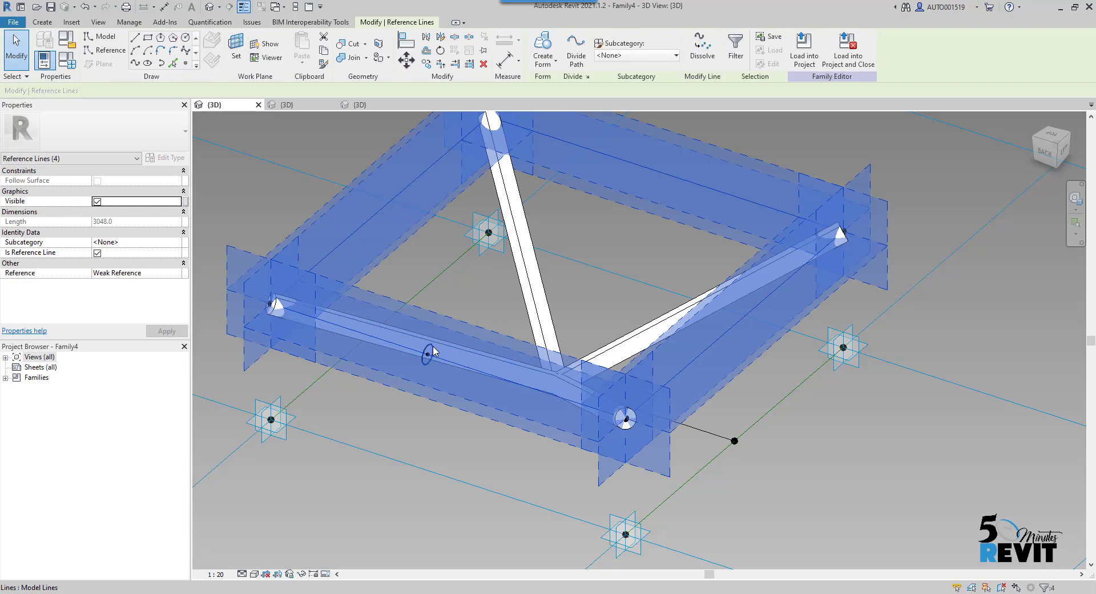
left_click(434, 351, "ctrl")
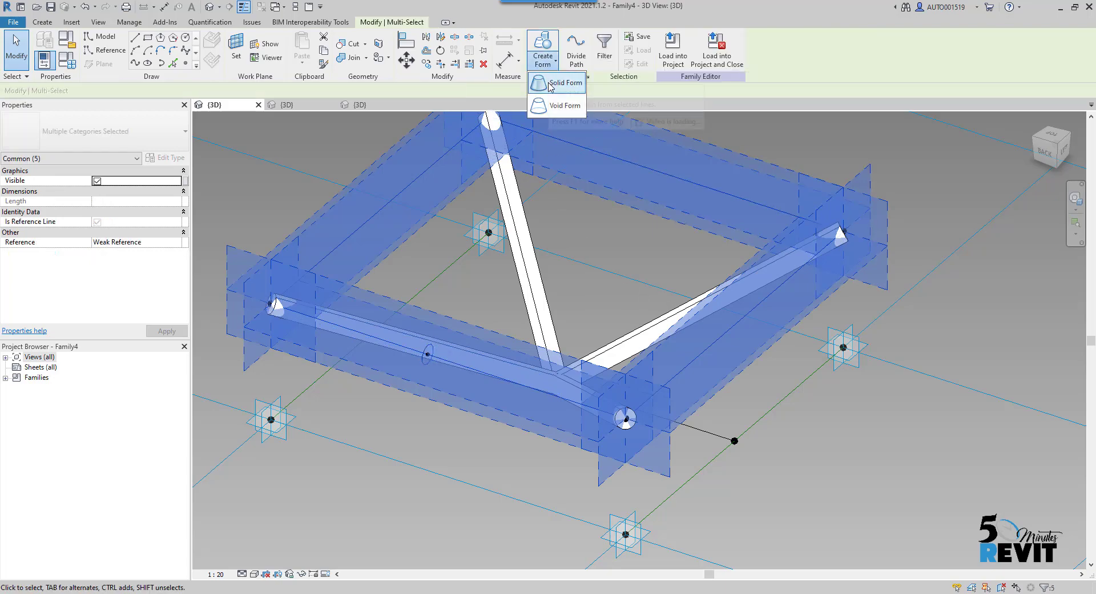
left_click(838, 311)
Switch the visual style to Shaded and orbit to view the completed frame.
middle_click_drag(838, 311, 778, 350, "shift")
middle_click_drag(629, 423, 687, 451, "shift")
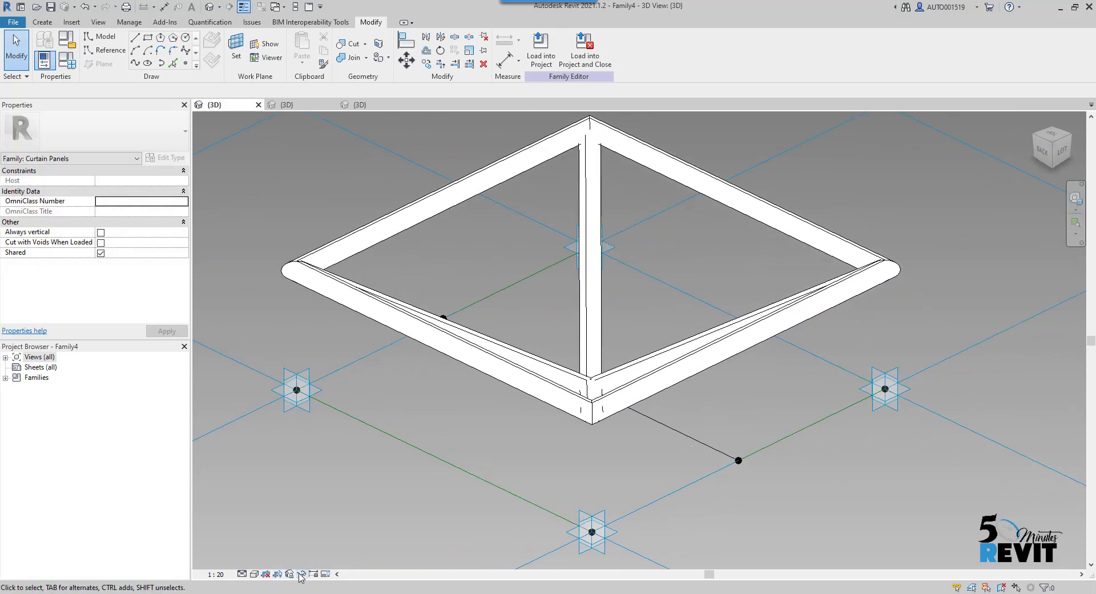
left_click(254, 574)
left_click(297, 539)
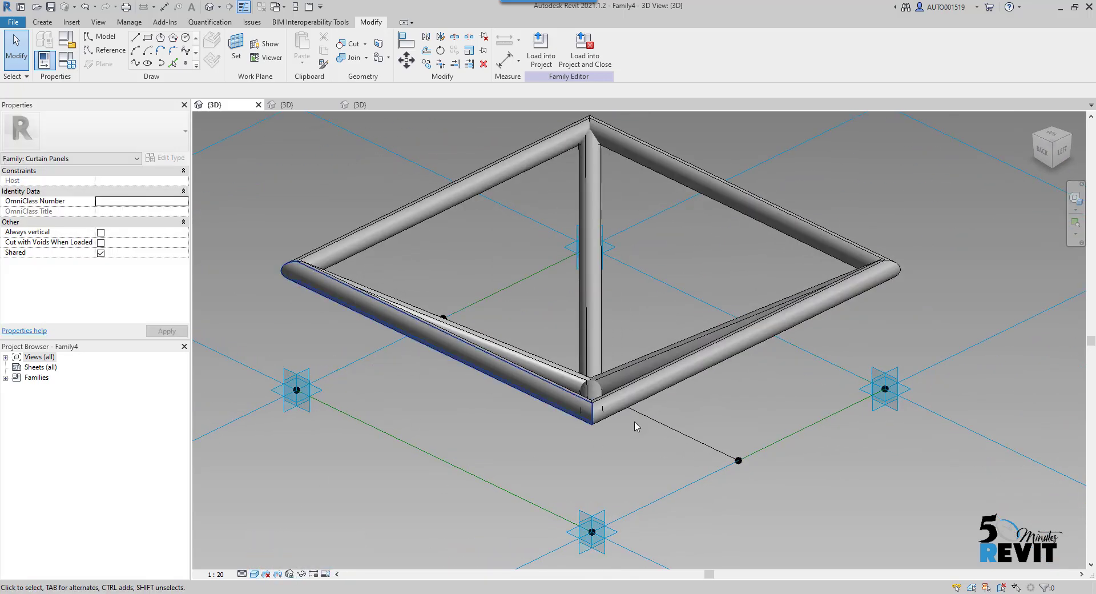
middle_click_drag(632, 451, 479, 443, "shift")
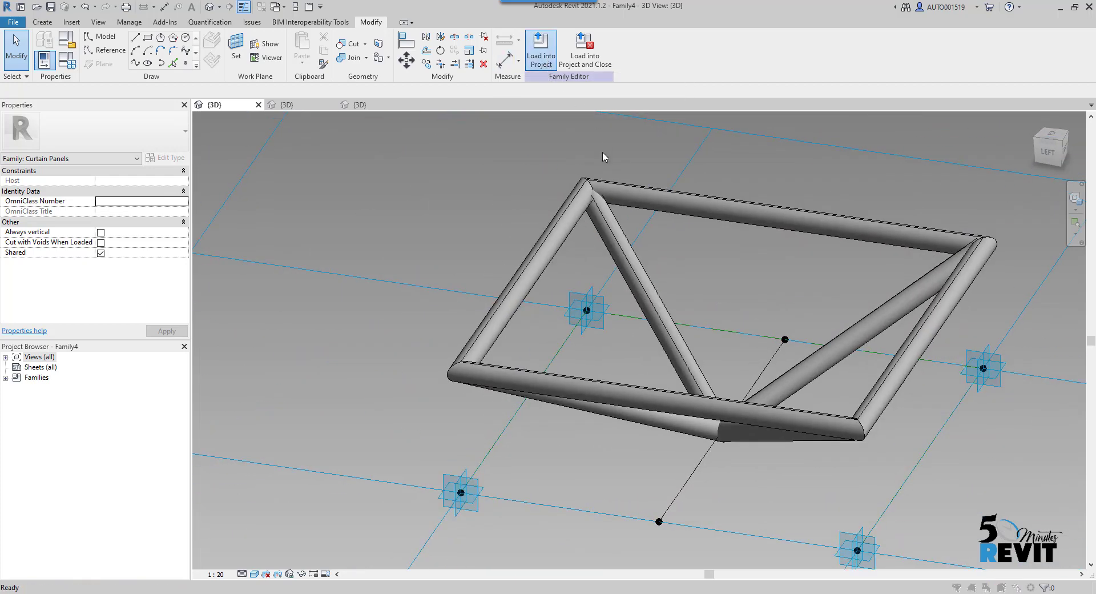
Load Family4 into the Roof project and apply Rectangle : Family4 to the divided surface.
left_click(518, 387)
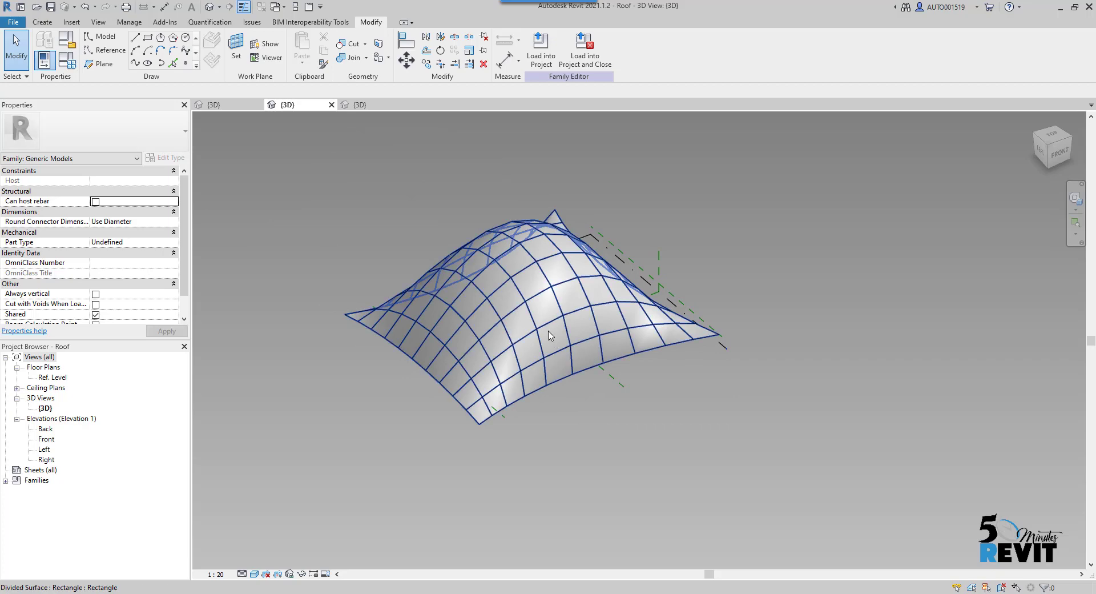
left_click(532, 302)
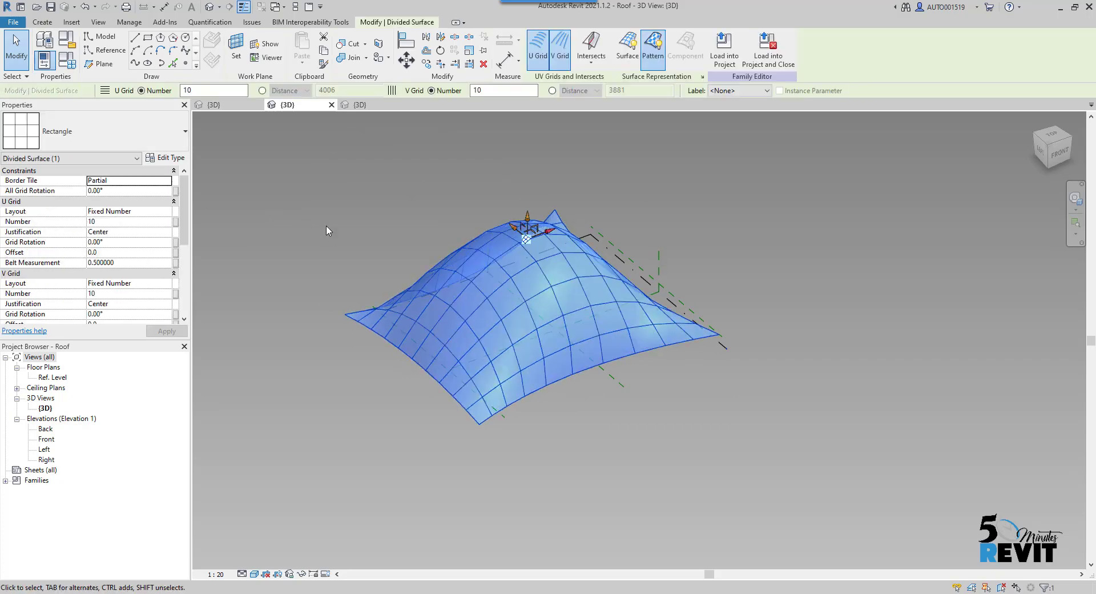
middle_click_drag(532, 297, 528, 231)
left_click(98, 129)
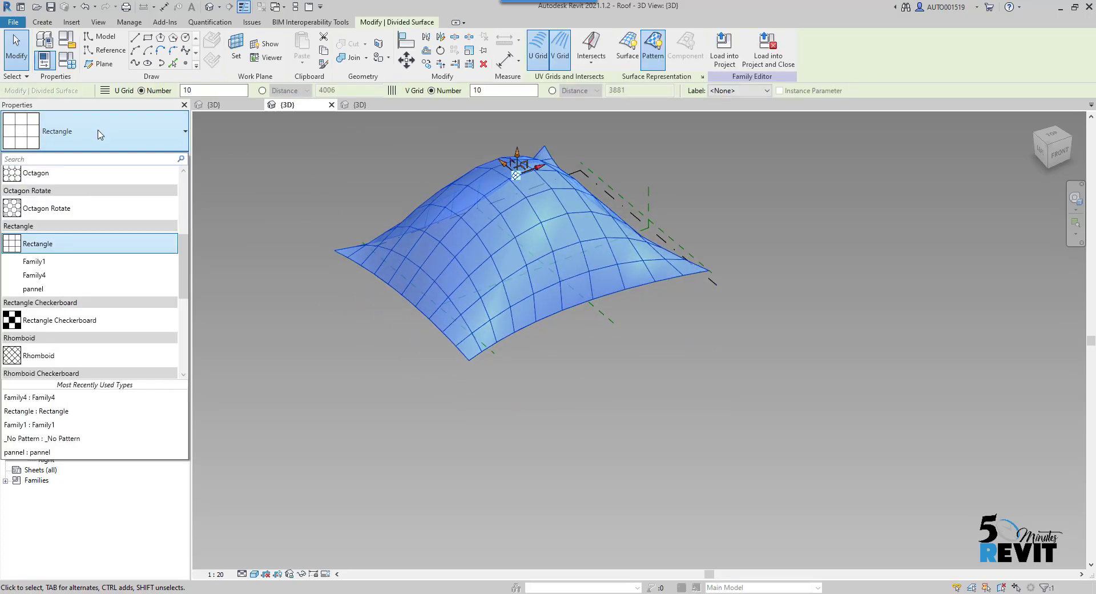
left_click(258, 345)
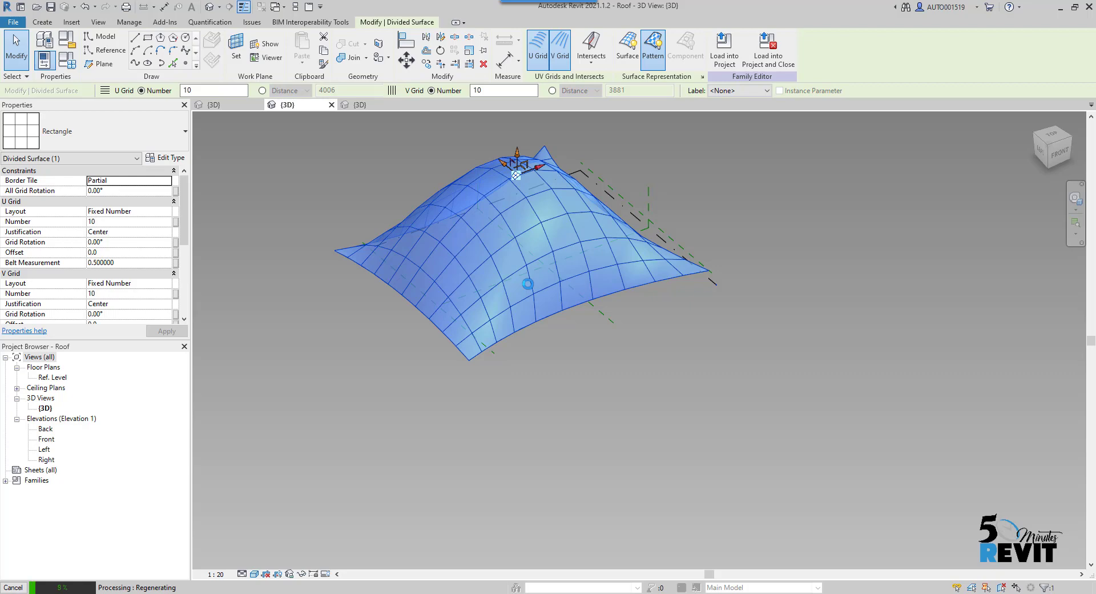
Orbit and pan around the roof to inspect the finished tubular space-frame canopy.
middle_click_drag(505, 365, 746, 362, "shift")
middle_click_drag(539, 411, 964, 379)
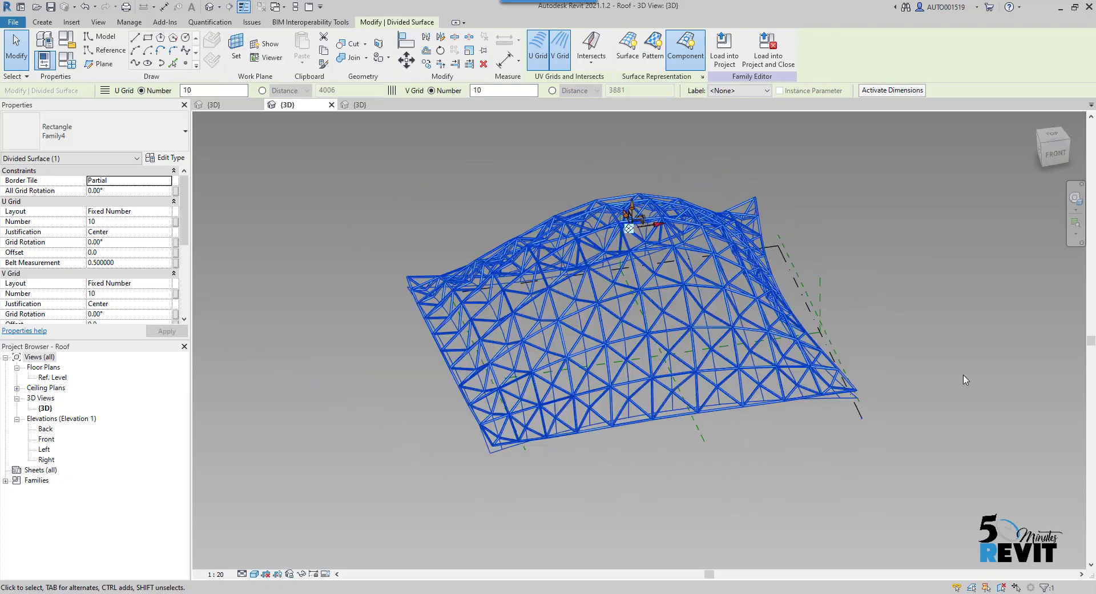
middle_click_drag(756, 448, 600, 463, "shift")
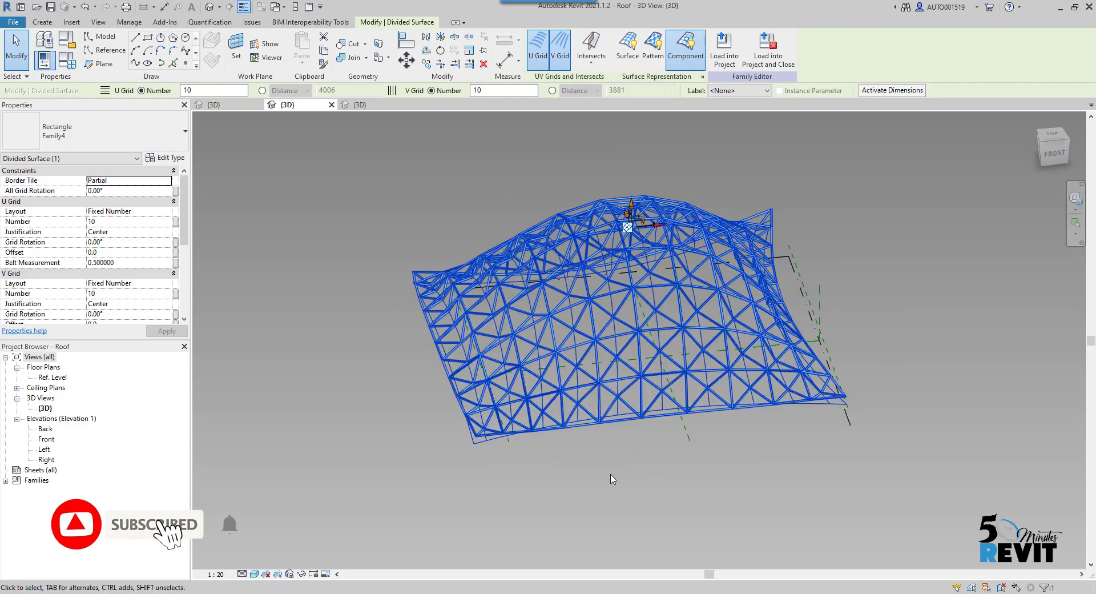